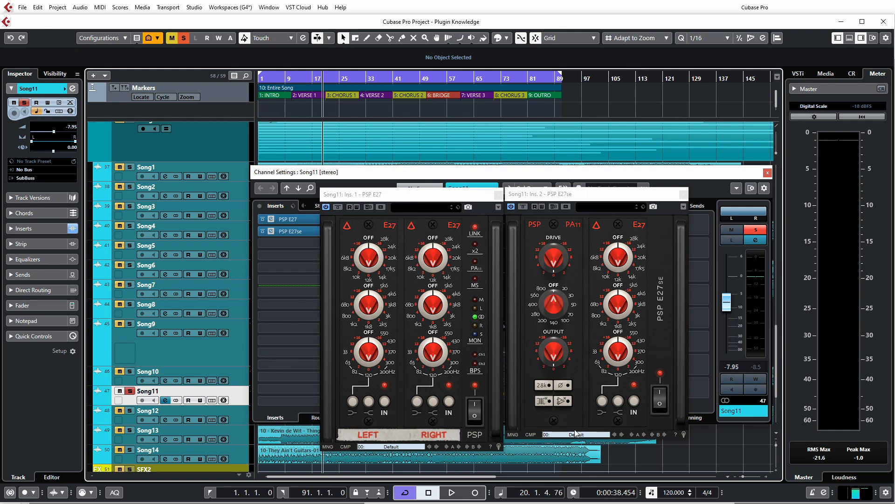
# - Switch the power and IN controls on the PSP E27 and PSP E27se off and back on
pyautogui.click(477, 421)
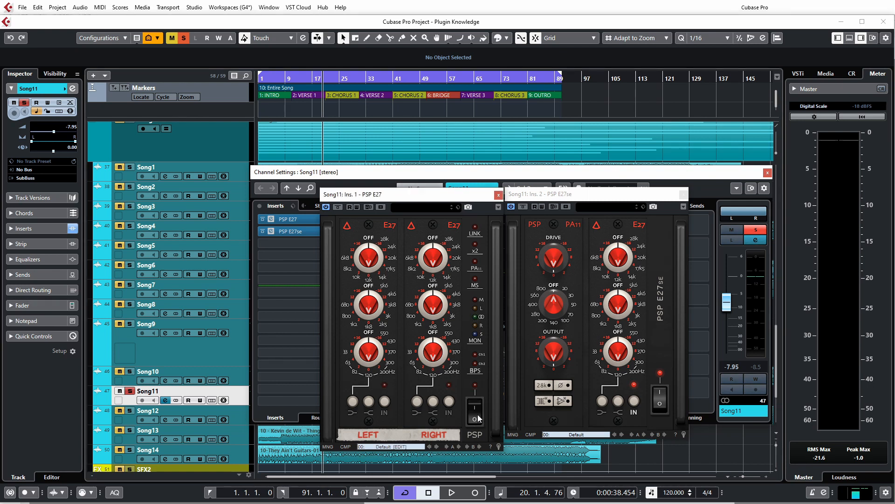
pyautogui.click(662, 394)
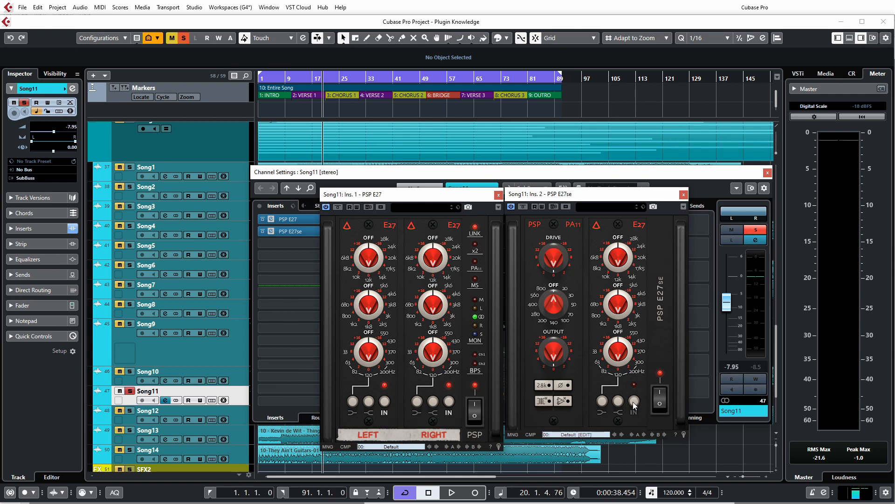
pyautogui.click(449, 402)
pyautogui.click(448, 402)
pyautogui.click(449, 402)
pyautogui.click(449, 402)
# - Enable the PA11 preamp modules in the PSP E27 and close the PSP E27se window
pyautogui.moveTo(423, 195); pyautogui.dragTo(419, 195)
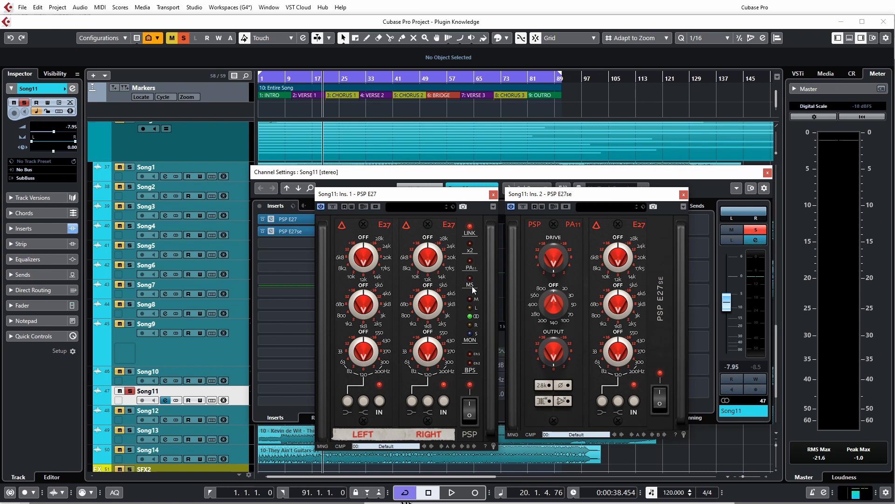
pyautogui.click(470, 268)
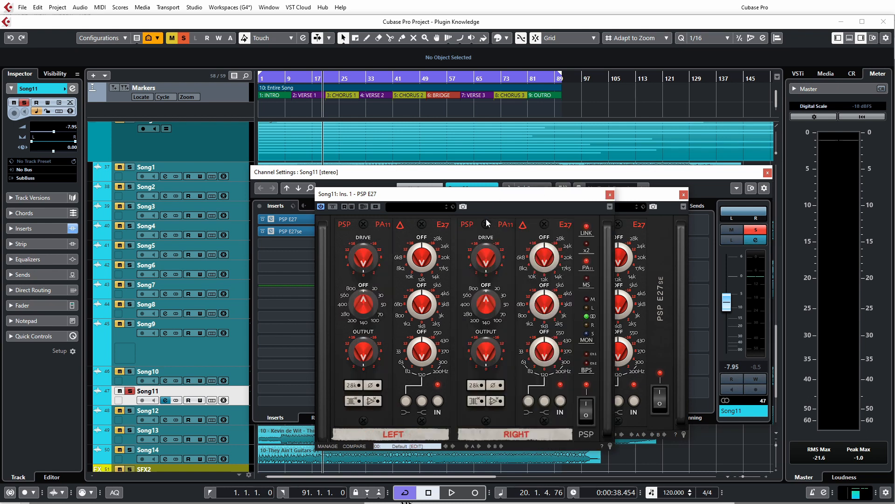
pyautogui.moveTo(469, 202); pyautogui.dragTo(363, 196)
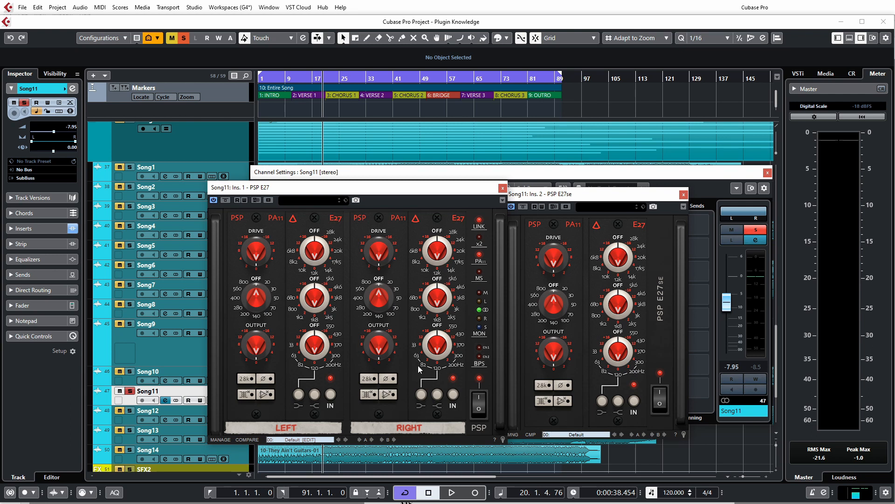
pyautogui.click(684, 194)
pyautogui.moveTo(433, 190); pyautogui.dragTo(592, 194)
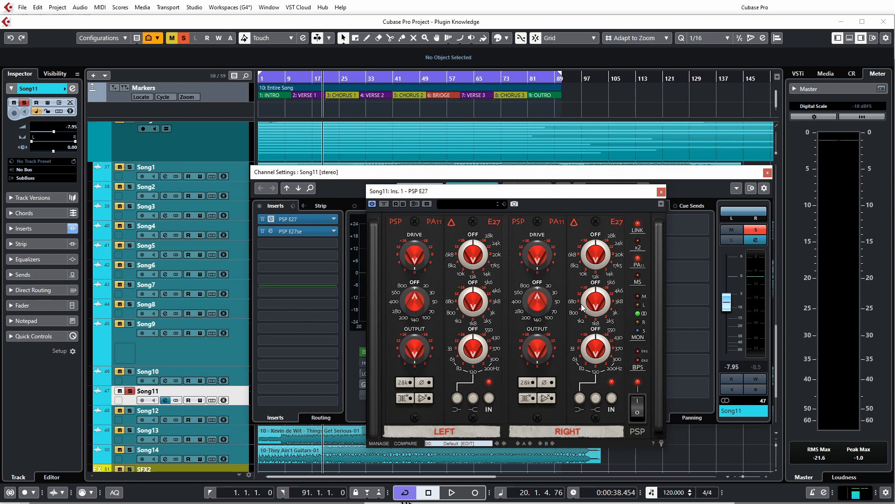
# - Switch the PSP E27's power and the linked channels' IN control off and back on
pyautogui.click(639, 414)
pyautogui.click(638, 411)
pyautogui.click(611, 397)
pyautogui.click(611, 398)
pyautogui.click(610, 399)
# - Unlink the channels, toggle the left and right IN controls independently, and restore linking and power
pyautogui.click(638, 231)
pyautogui.click(611, 401)
pyautogui.click(612, 399)
pyautogui.click(489, 399)
pyautogui.click(611, 399)
pyautogui.click(639, 405)
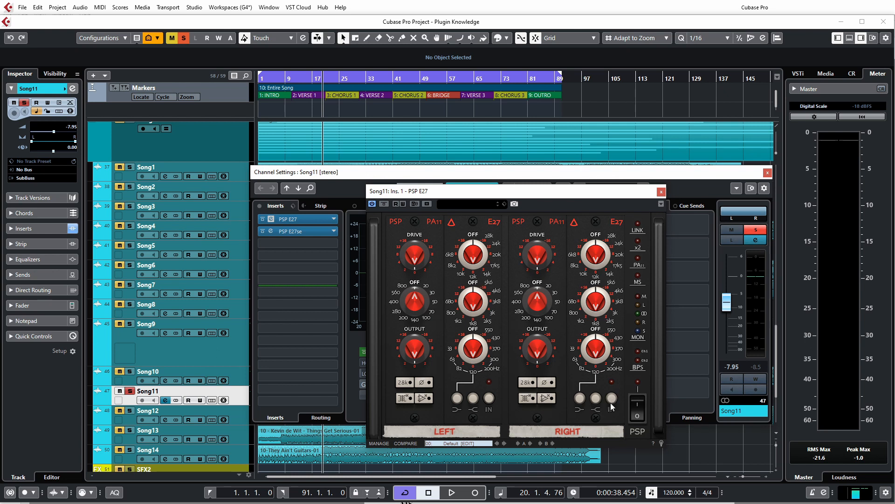
pyautogui.click(637, 405)
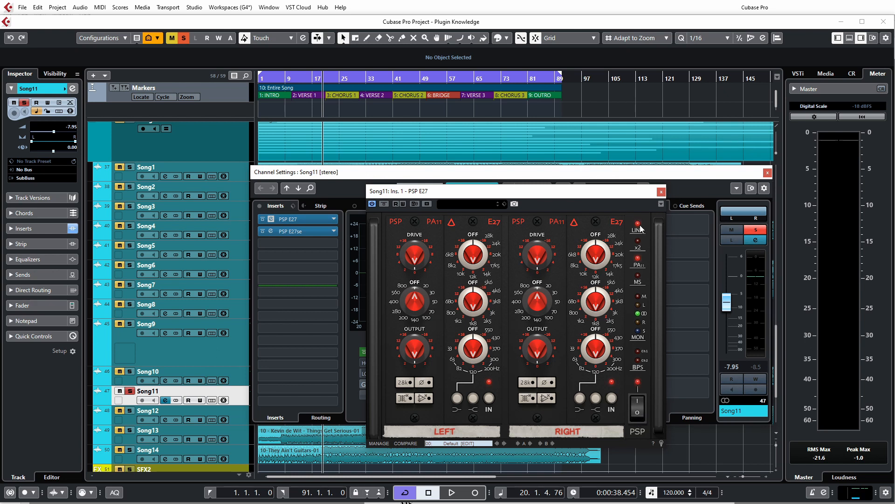
# - Toggle the IN control and the channel 1 and channel 2 bypasses in the BPS section, returning both channels to active
pyautogui.click(612, 397)
pyautogui.click(612, 398)
pyautogui.click(637, 352)
pyautogui.click(640, 373)
pyautogui.click(612, 396)
pyautogui.click(612, 396)
pyautogui.click(637, 367)
pyautogui.click(638, 353)
pyautogui.click(637, 361)
pyautogui.click(638, 361)
# - Try the S, R and M monitoring options and return the monitoring to stereo
pyautogui.click(638, 331)
pyautogui.click(639, 323)
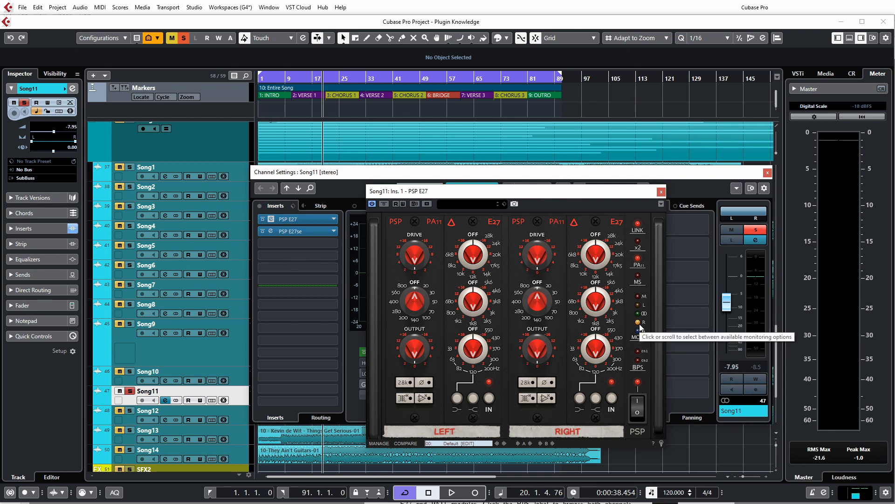
pyautogui.click(638, 313)
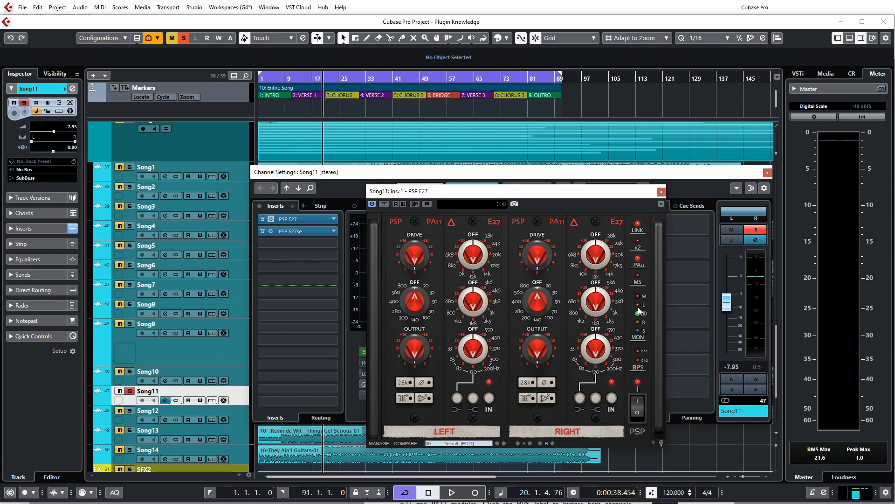
pyautogui.click(638, 297)
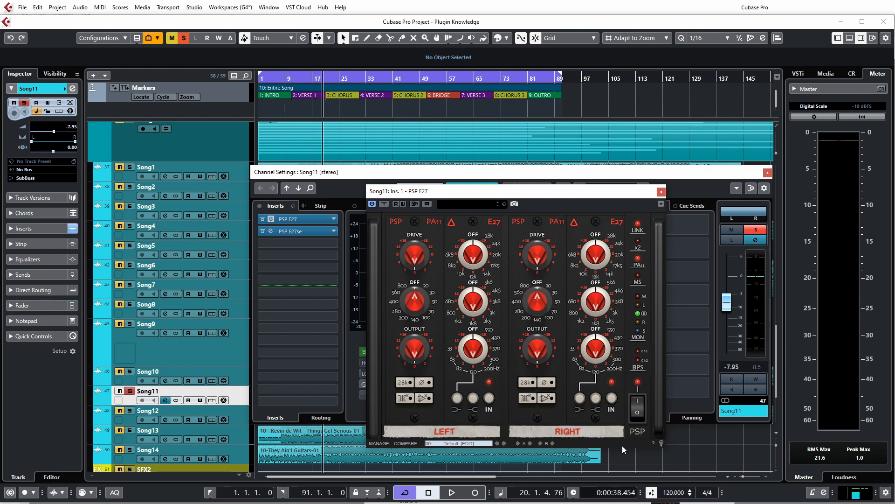
# - Switch the PSP E27 to mid/side mode and back to left/right, and turn the PA11 modules off and on again
pyautogui.click(639, 277)
pyautogui.click(638, 277)
pyautogui.click(638, 280)
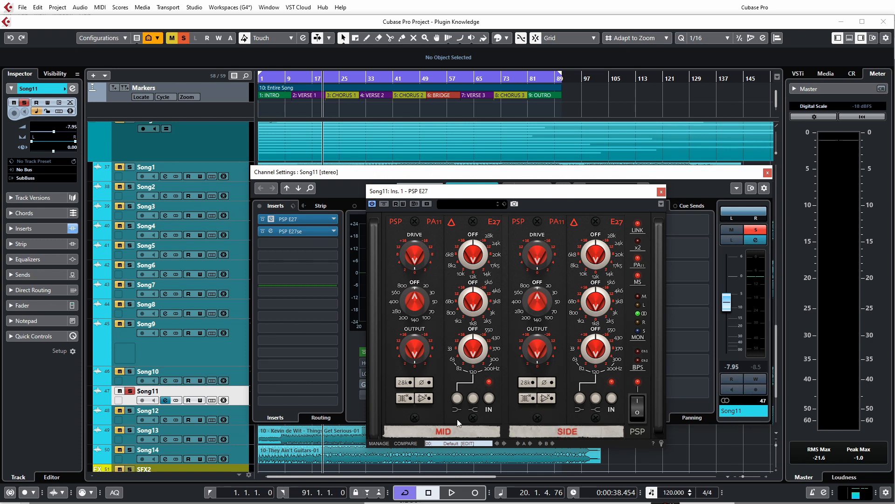
pyautogui.click(639, 280)
pyautogui.click(638, 264)
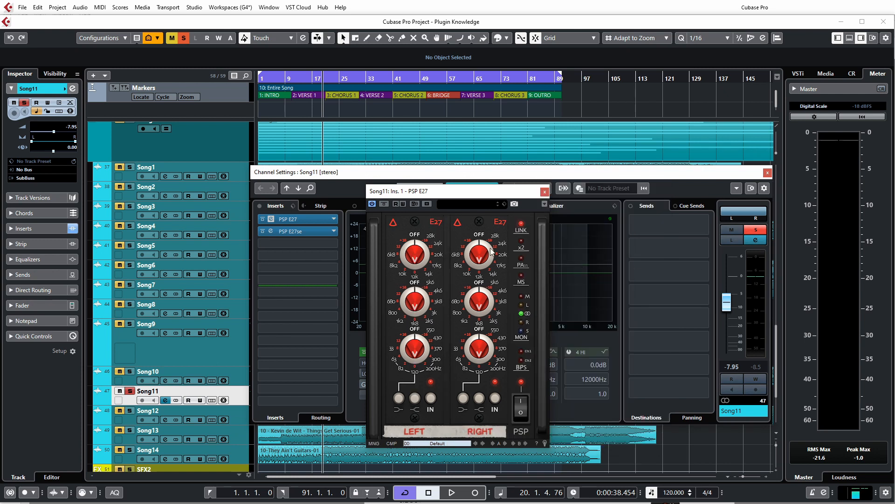
pyautogui.click(522, 259)
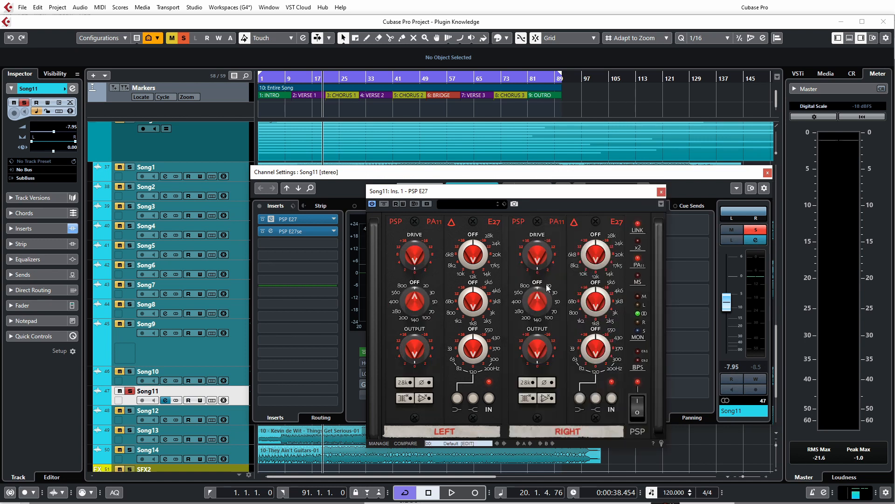
# - Enable x2 mode for a second EQ module per channel, toggle MS, and return to a single module
pyautogui.click(638, 241)
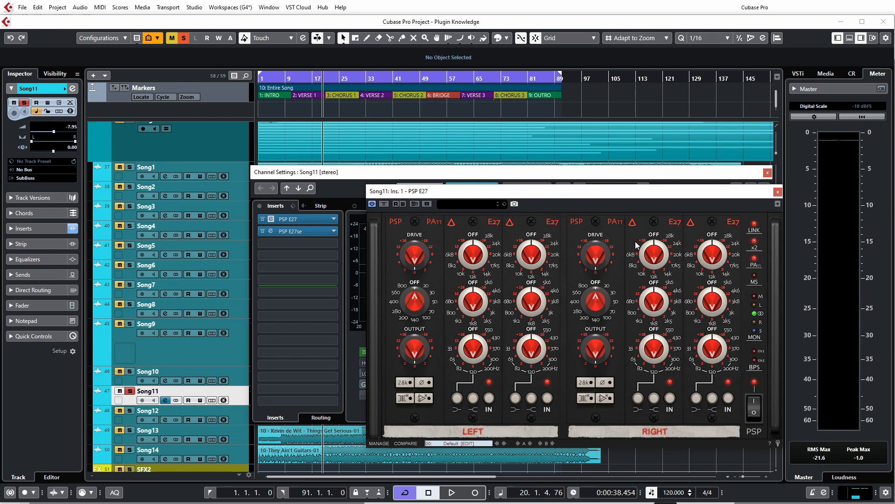
pyautogui.moveTo(576, 200); pyautogui.dragTo(476, 205)
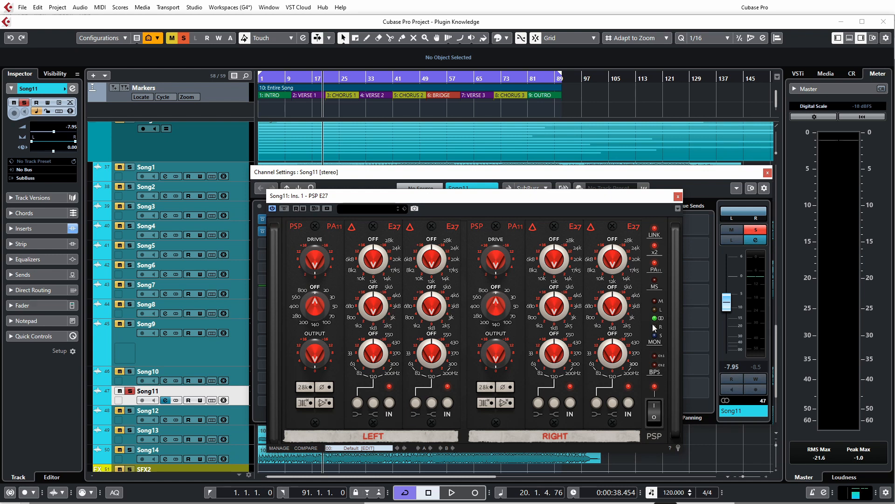
pyautogui.click(654, 285)
pyautogui.click(654, 283)
pyautogui.click(653, 246)
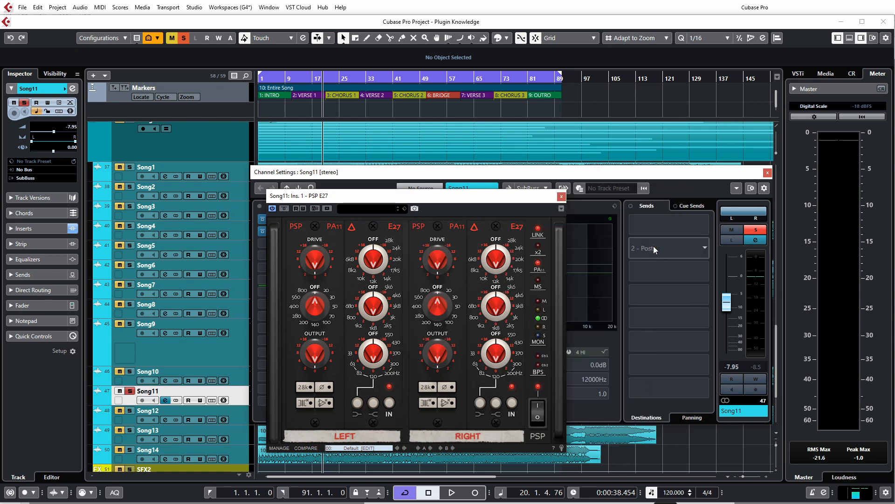
pyautogui.moveTo(520, 205); pyautogui.dragTo(614, 211)
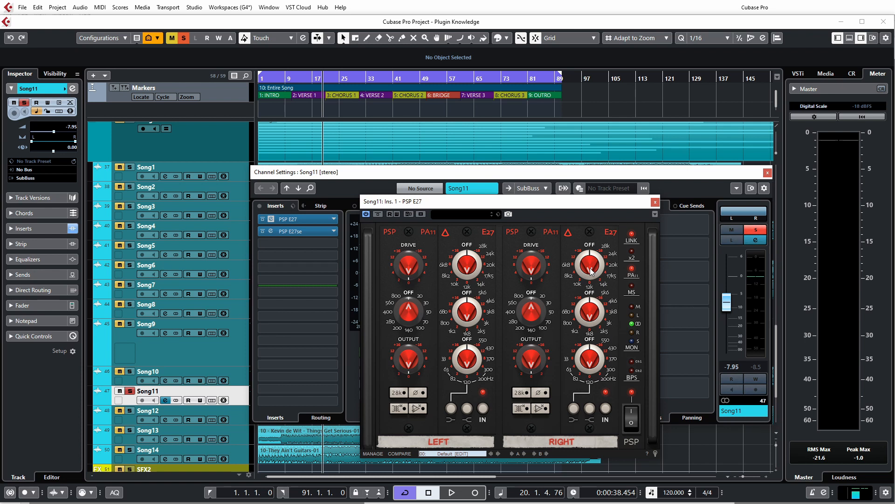
# - Turn the right channel's high band gain while toggling LINK and MS, and return it to zero
pyautogui.moveTo(590, 269)
pyautogui.mouseDown()
pyautogui.moveTo(586, 245)
pyautogui.moveTo(601, 274)
pyautogui.mouseUp()
pyautogui.click(632, 240)
pyautogui.moveTo(590, 264); pyautogui.dragTo(580, 231)
pyautogui.click(632, 290)
pyautogui.moveTo(590, 266); pyautogui.dragTo(595, 308)
# - Cycle the plug-in's power and toggle the left channel's IN control and first filter-shape switch
pyautogui.click(631, 424)
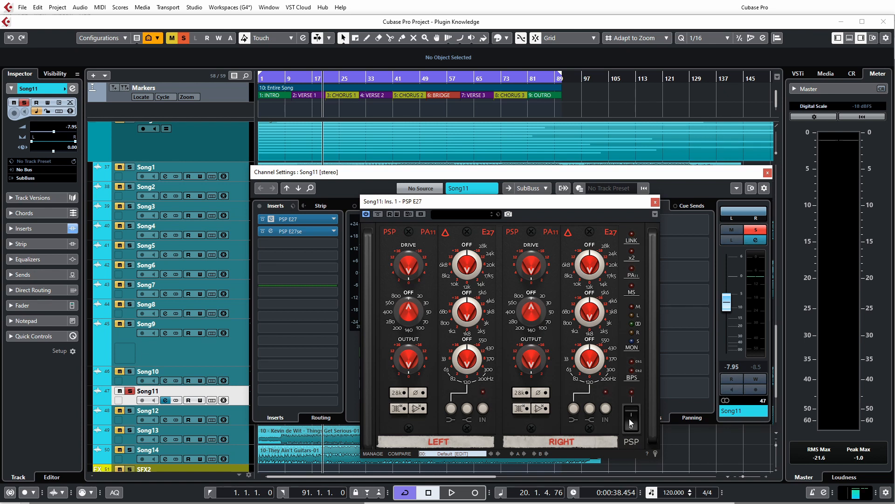
pyautogui.click(631, 413)
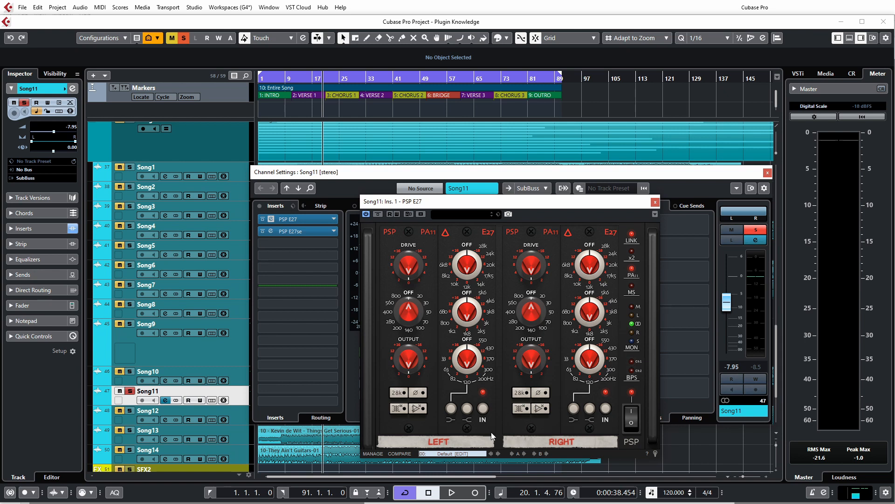
pyautogui.click(483, 409)
pyautogui.click(451, 408)
pyautogui.click(449, 409)
pyautogui.click(452, 408)
pyautogui.click(451, 409)
pyautogui.click(452, 409)
# - Enable x2 mode and toggle the first filter-shape switch on the left channel's first EQ module
pyautogui.click(633, 255)
pyautogui.moveTo(557, 207); pyautogui.dragTo(500, 206)
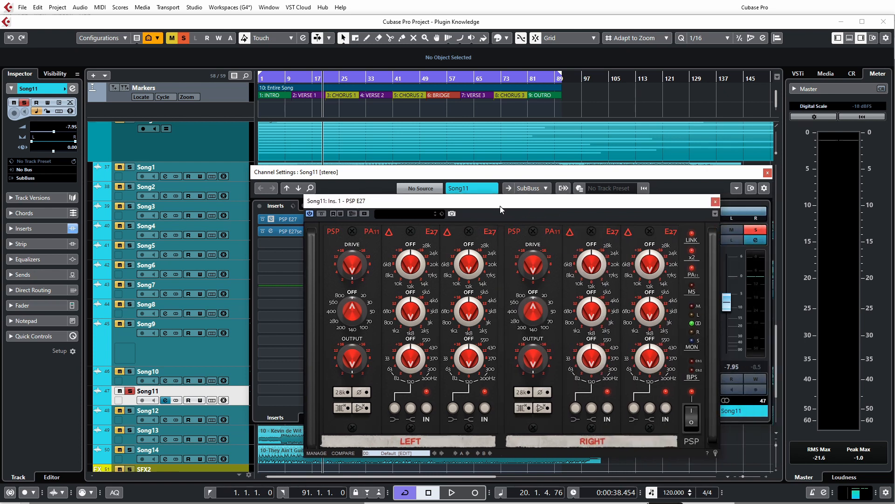
pyautogui.click(396, 408)
pyautogui.click(396, 407)
pyautogui.click(396, 408)
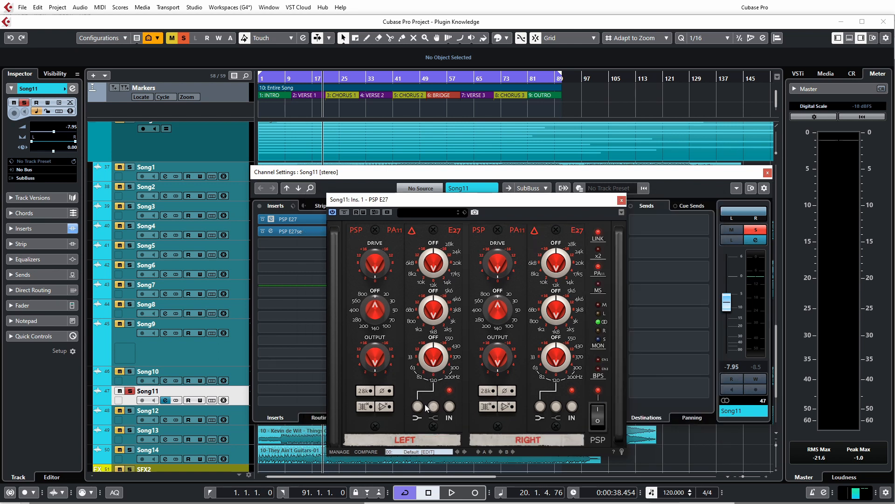
# - Toggle the two filter-shape switches on the left channel of the single-module EQ
pyautogui.click(420, 407)
pyautogui.click(435, 407)
pyautogui.click(433, 404)
pyautogui.click(435, 406)
pyautogui.click(434, 408)
# - Vary the linked high band's gain and select 14k as its frequency
pyautogui.moveTo(422, 266); pyautogui.dragTo(440, 267)
pyautogui.moveTo(446, 267); pyautogui.dragTo(439, 229)
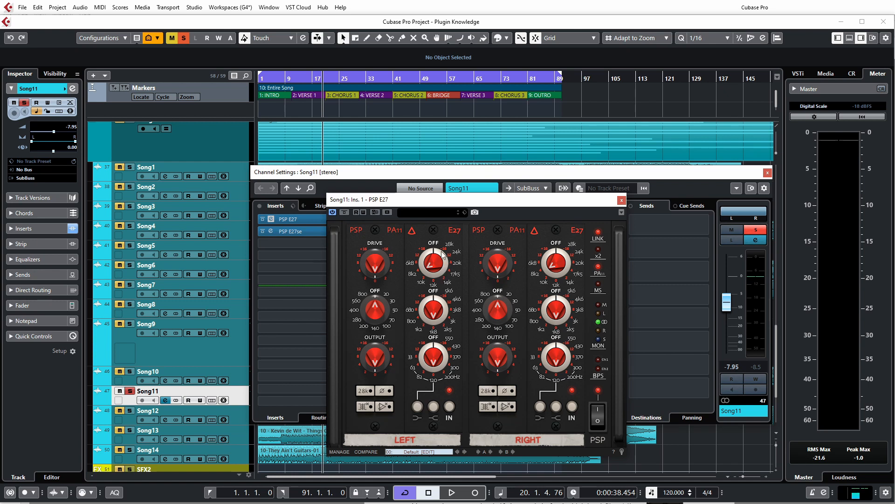
pyautogui.moveTo(452, 256); pyautogui.dragTo(452, 289)
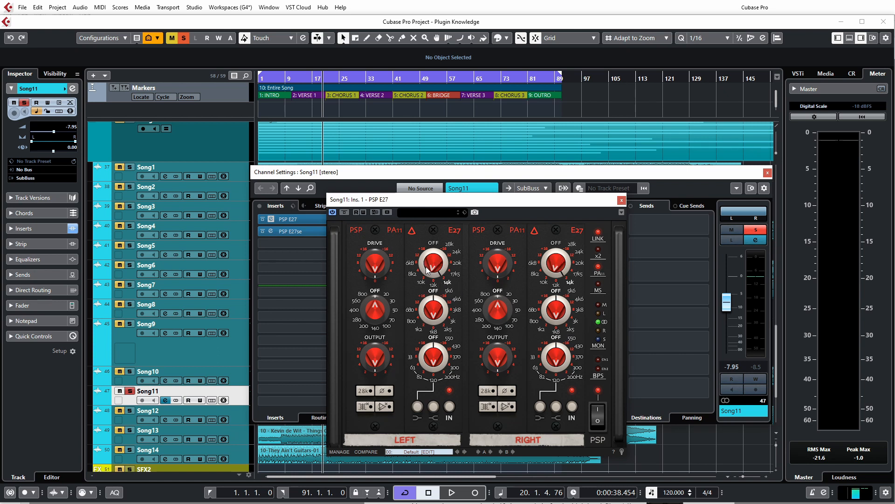
pyautogui.moveTo(430, 269); pyautogui.dragTo(382, 254)
pyautogui.moveTo(436, 264); pyautogui.dragTo(539, 265)
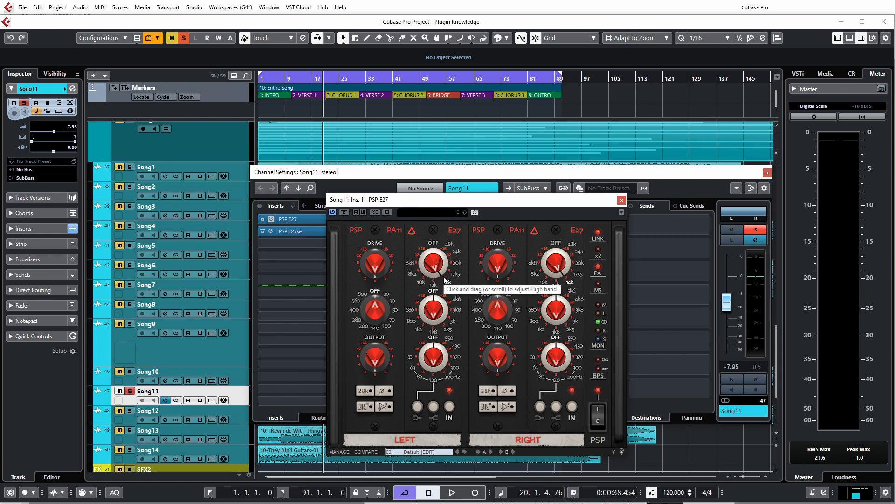
# - Set the linked high band's frequency to 10k and readjust its gain
pyautogui.scroll(-3, 437, 272)
pyautogui.scroll(-2, 438, 273)
pyautogui.moveTo(459, 272); pyautogui.dragTo(431, 281)
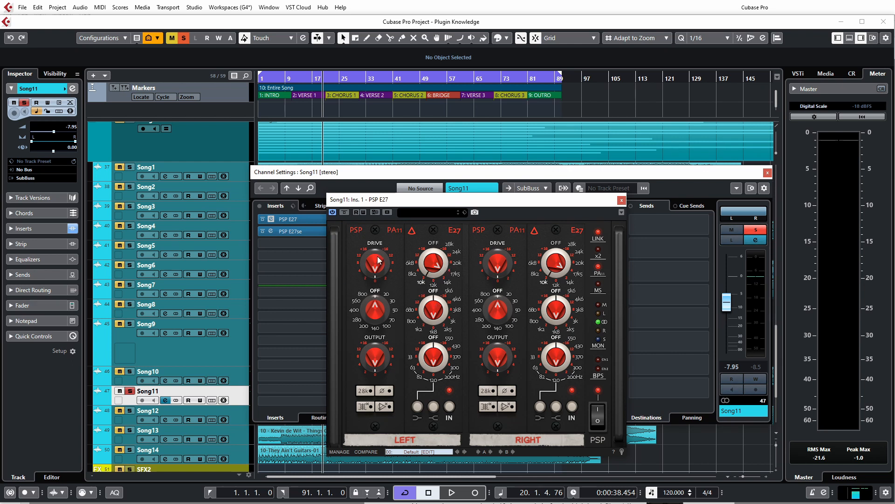
# - Turn the linked high band's gain until its pointer faces directly left
pyautogui.moveTo(421, 256); pyautogui.dragTo(453, 211)
pyautogui.moveTo(414, 260); pyautogui.dragTo(424, 279)
pyautogui.moveTo(442, 265); pyautogui.dragTo(452, 230)
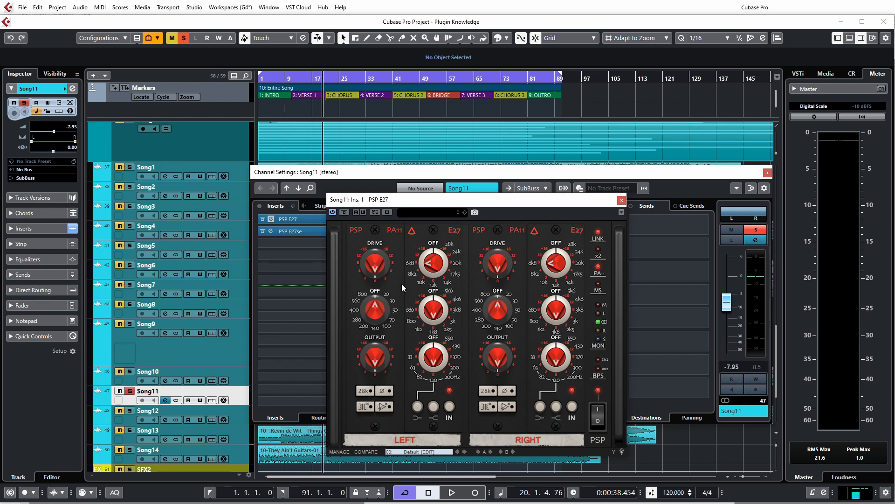
# - Keep the PA11 high-pass filter at OFF and turn the PA11 modules off and back on
pyautogui.click(374, 291)
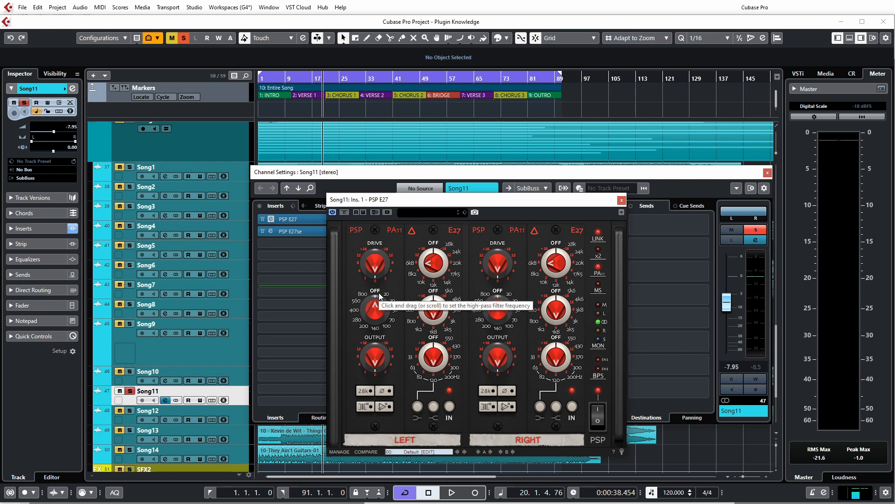
pyautogui.click(599, 270)
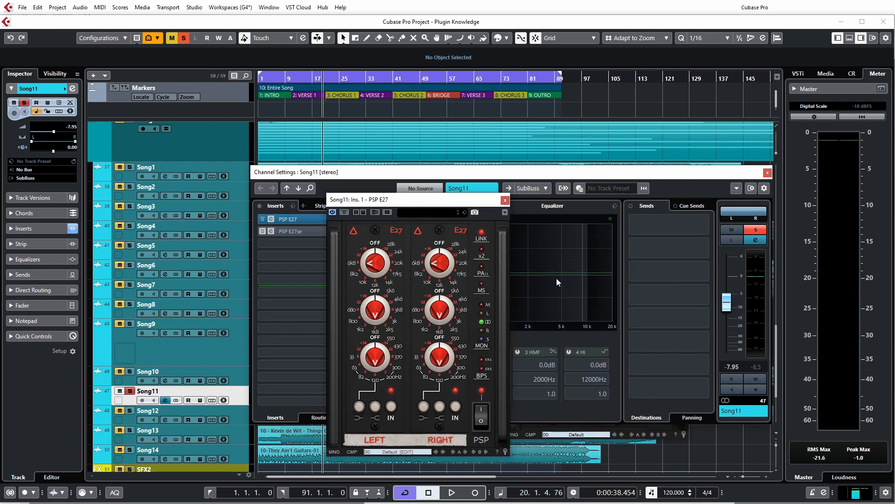
pyautogui.click(481, 271)
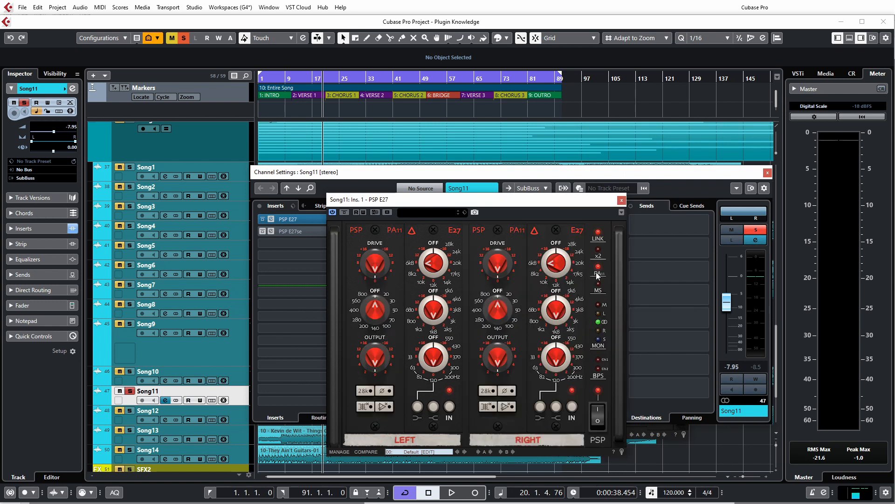
pyautogui.moveTo(558, 204); pyautogui.dragTo(581, 209)
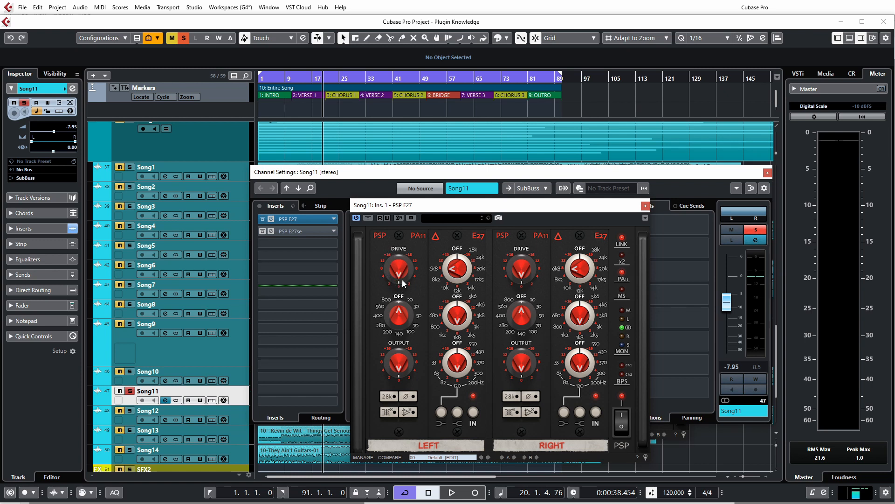
# - Vary the linked PA11 drive and return it to 0, and set the high-pass filter to 800
pyautogui.moveTo(401, 278)
pyautogui.mouseDown()
pyautogui.moveTo(476, 286)
pyautogui.moveTo(352, 274)
pyautogui.moveTo(424, 278)
pyautogui.moveTo(376, 276)
pyautogui.moveTo(410, 279)
pyautogui.mouseUp()
pyautogui.moveTo(395, 275); pyautogui.dragTo(416, 283)
pyautogui.moveTo(398, 318); pyautogui.dragTo(407, 301)
pyautogui.moveTo(406, 247); pyautogui.dragTo(410, 419)
pyautogui.moveTo(396, 314); pyautogui.dragTo(410, 180)
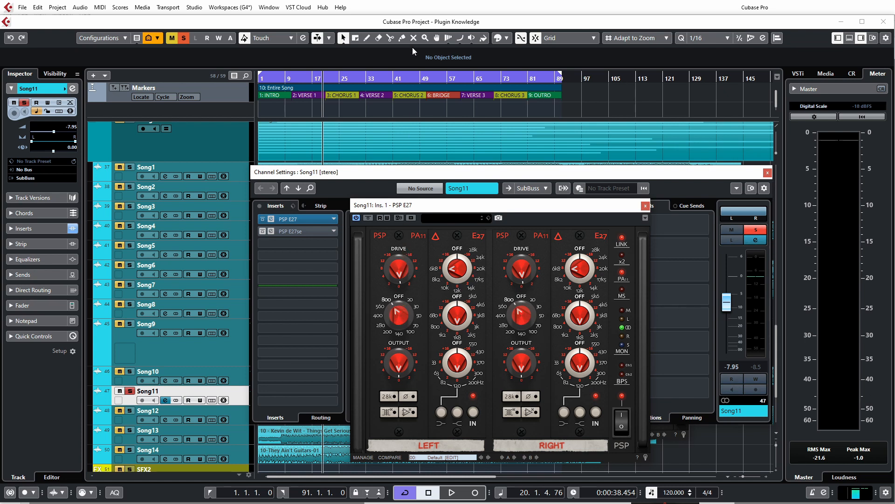
# - Sweep the linked high-pass filter through its frequencies and return it to OFF
pyautogui.moveTo(397, 127); pyautogui.dragTo(442, 494)
pyautogui.moveTo(400, 318); pyautogui.dragTo(409, 153)
pyautogui.moveTo(410, 123); pyautogui.dragTo(418, 453)
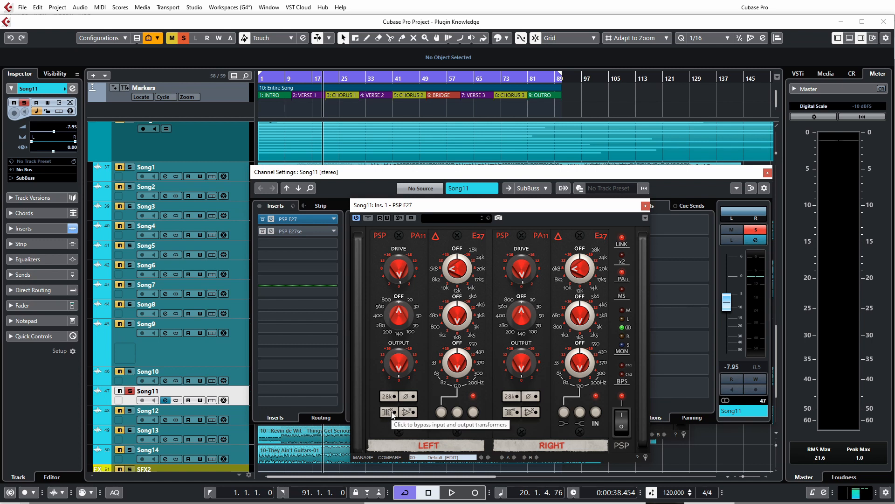
# - Toggle the PA11 input and output transformer bypass, and disable the operational amplifier distortion
pyautogui.click(392, 412)
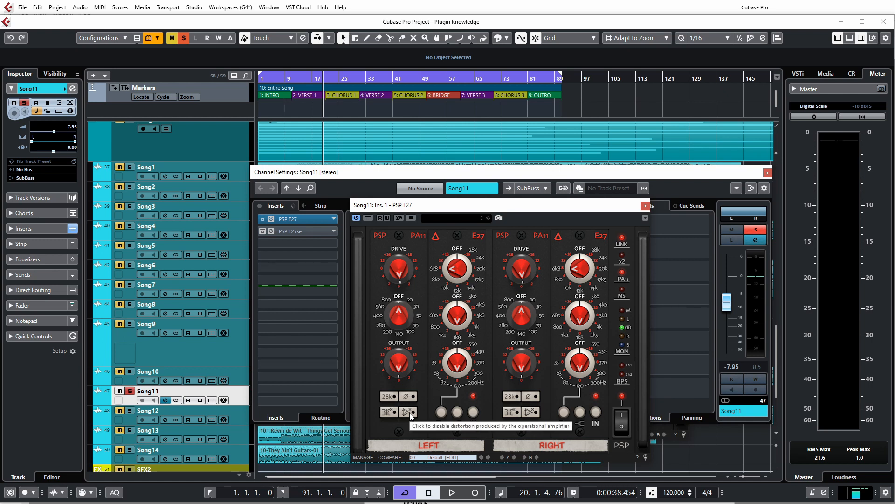
pyautogui.click(409, 412)
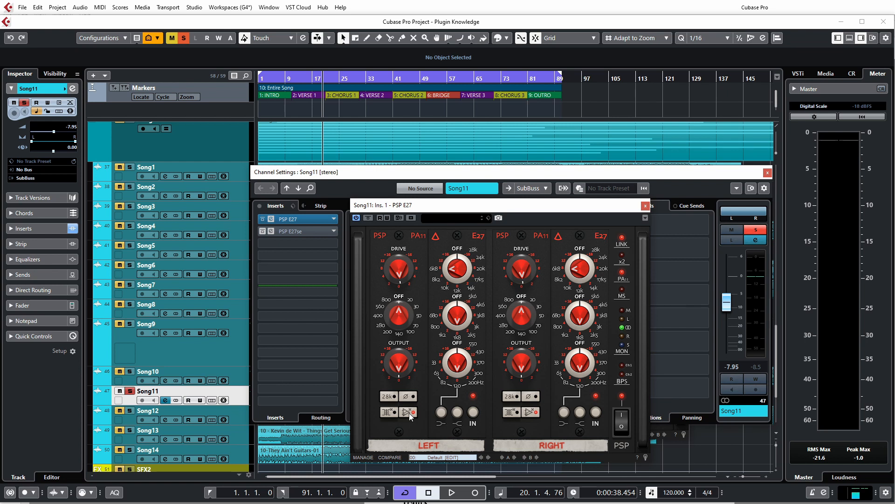
# - Switch the PA11 operational amplifier distortion back on
pyautogui.click(413, 412)
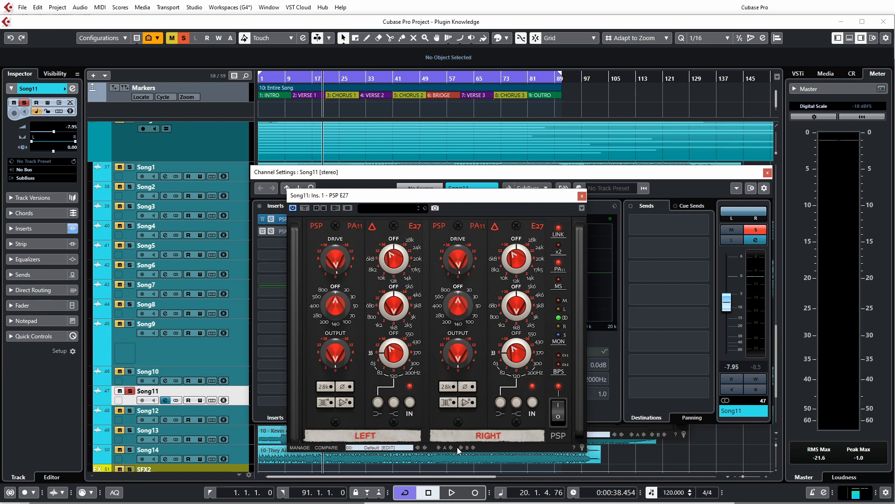
# - View the factory preset list, compare the edited settings with the stored Default preset, and view the preset management options
pyautogui.click(391, 448)
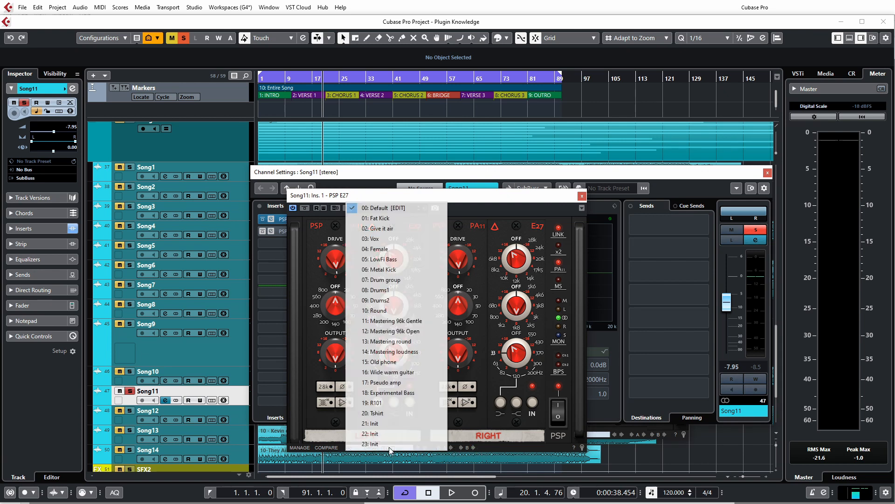
pyautogui.click(326, 447)
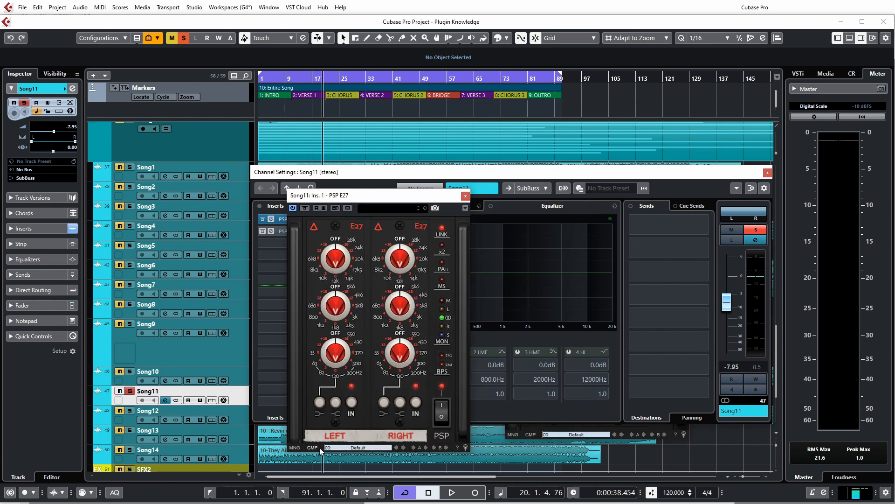
pyautogui.click(319, 448)
pyautogui.click(300, 447)
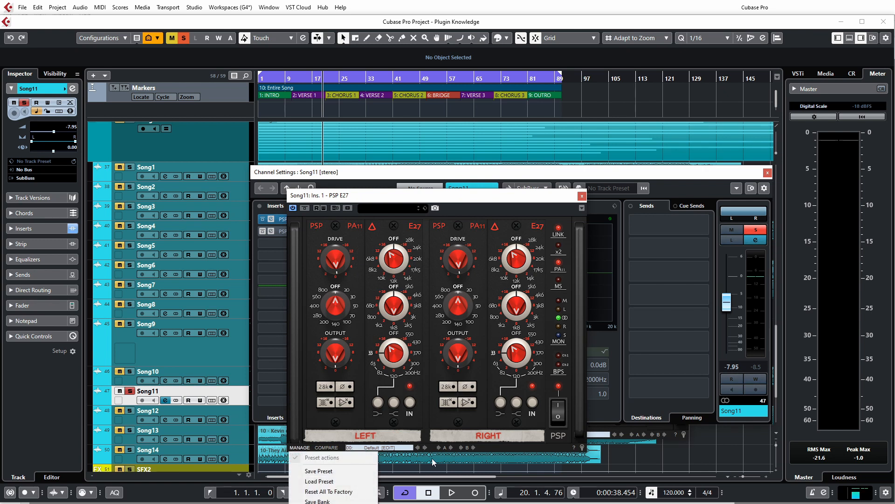
pyautogui.click(506, 446)
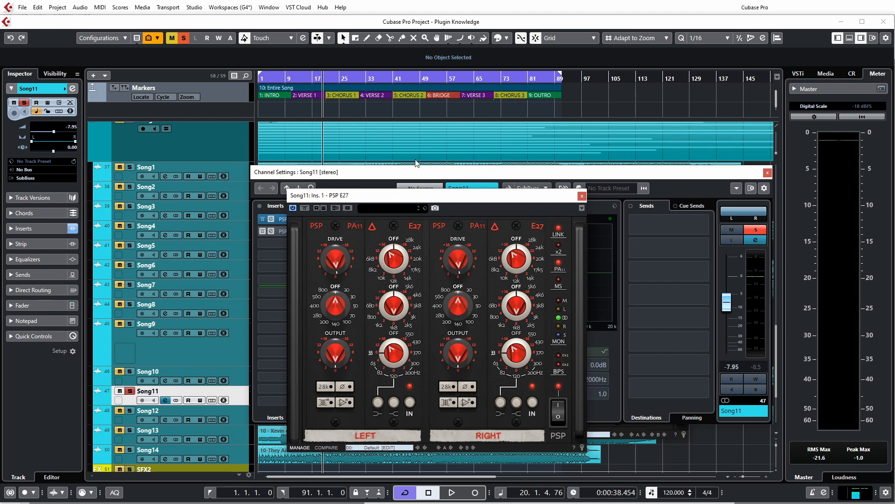
# - With the PA11 modules off, play the track and toggle the plug-in power and the individual channel bypasses
pyautogui.moveTo(456, 202); pyautogui.dragTo(515, 201)
pyautogui.click(626, 412)
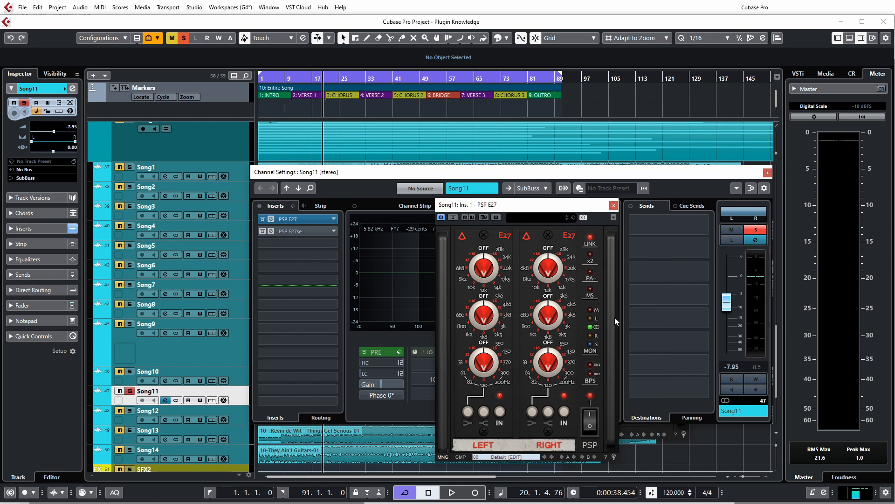
pyautogui.press('space')
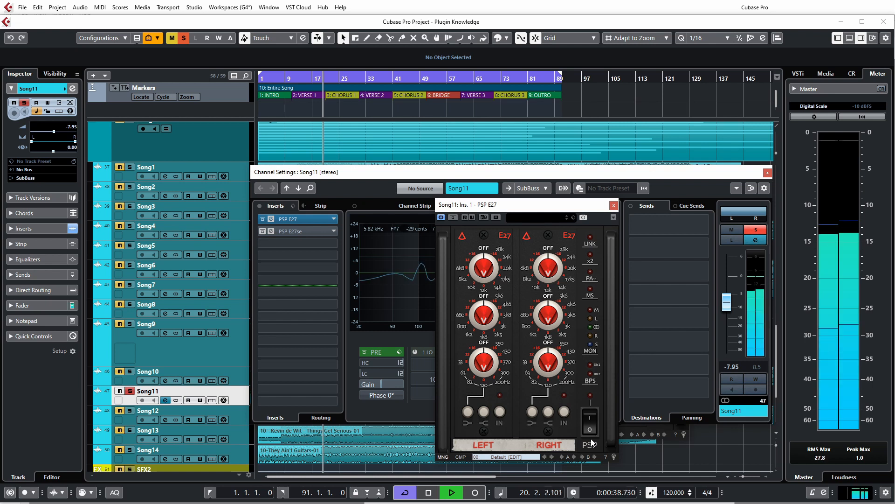
pyautogui.click(588, 434)
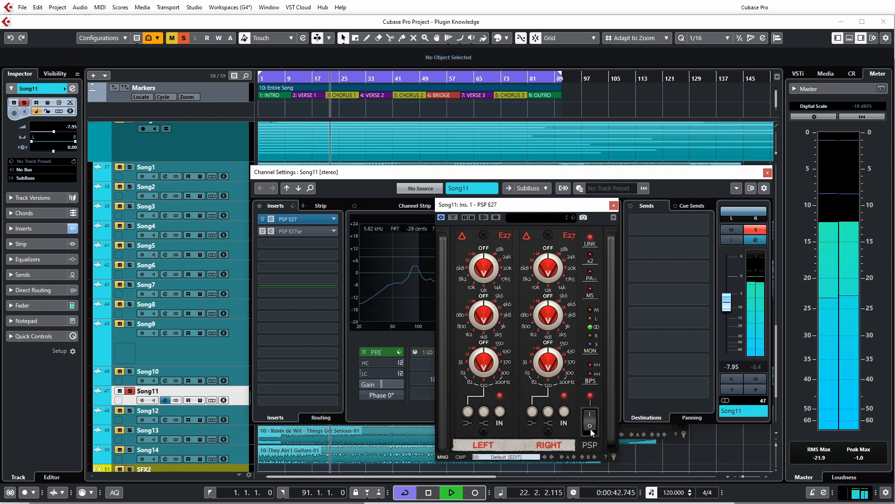
pyautogui.click(590, 365)
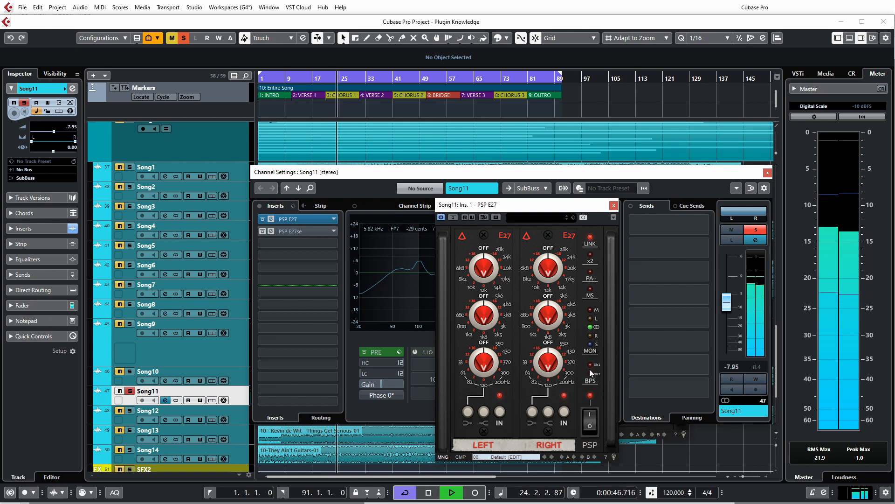
pyautogui.click(590, 374)
pyautogui.click(590, 374)
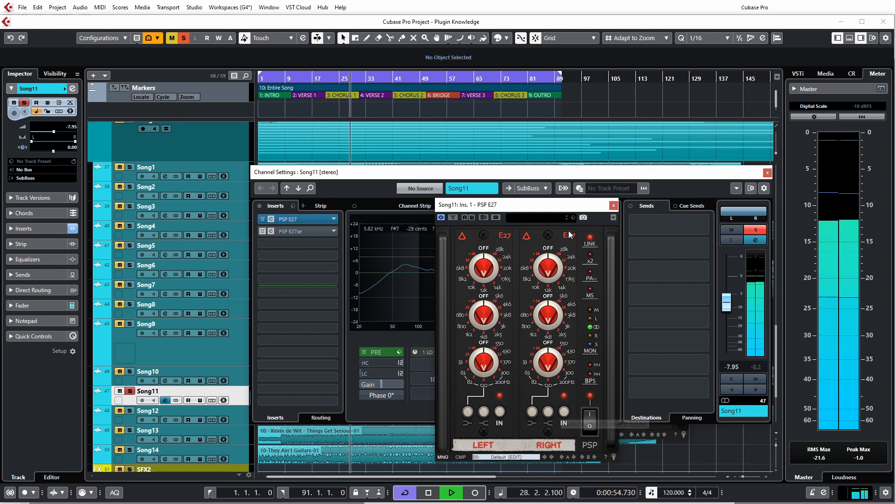
# - Boost the linked high band at frequencies including 6k8 and 12k, and reset its gain to 0 and frequency to OFF
pyautogui.moveTo(484, 276); pyautogui.dragTo(487, 249)
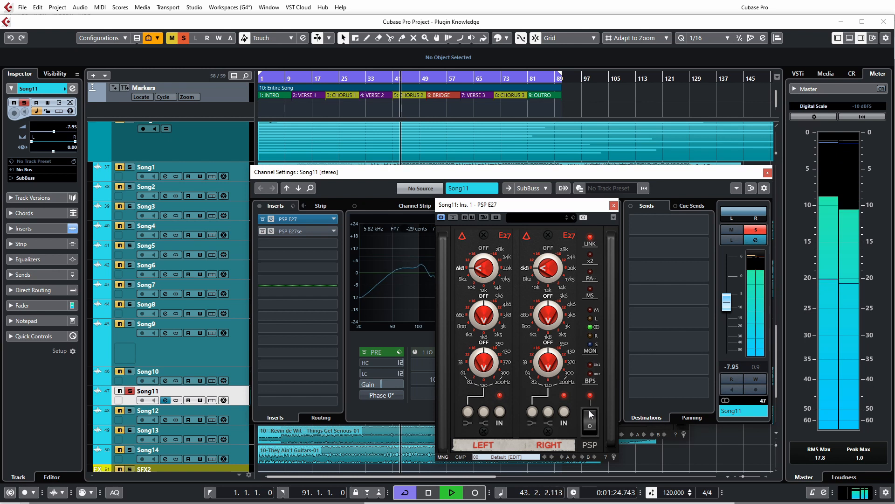
pyautogui.moveTo(550, 274); pyautogui.dragTo(587, 295)
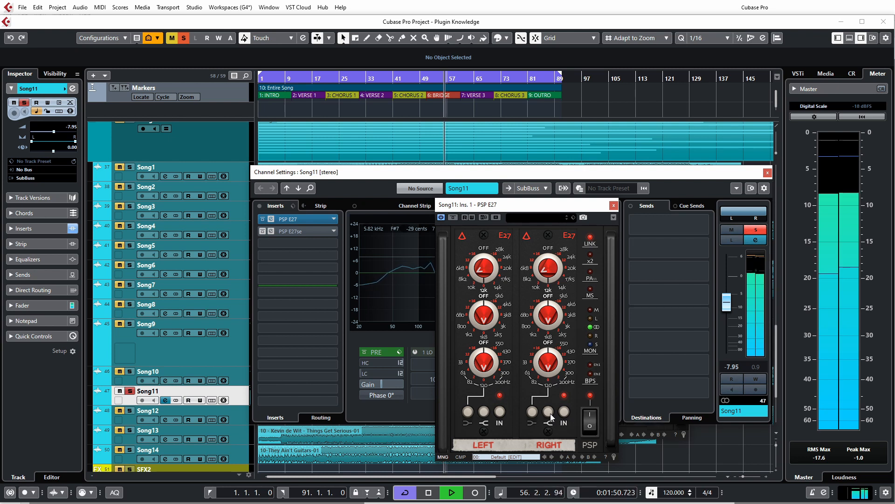
pyautogui.doubleClick(549, 269)
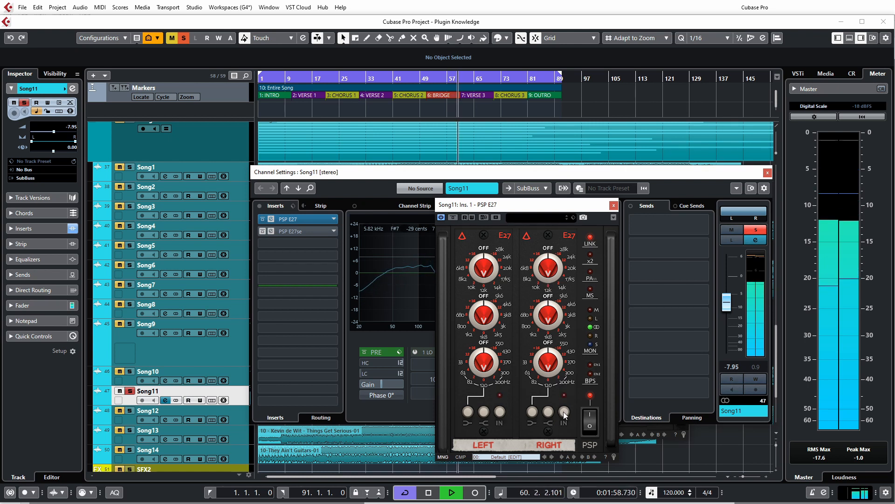
# - Boost the linked mid band at frequencies including 680 and 4k6, and reset its gain to 0 and frequency to OFF
pyautogui.moveTo(549, 315); pyautogui.dragTo(548, 298)
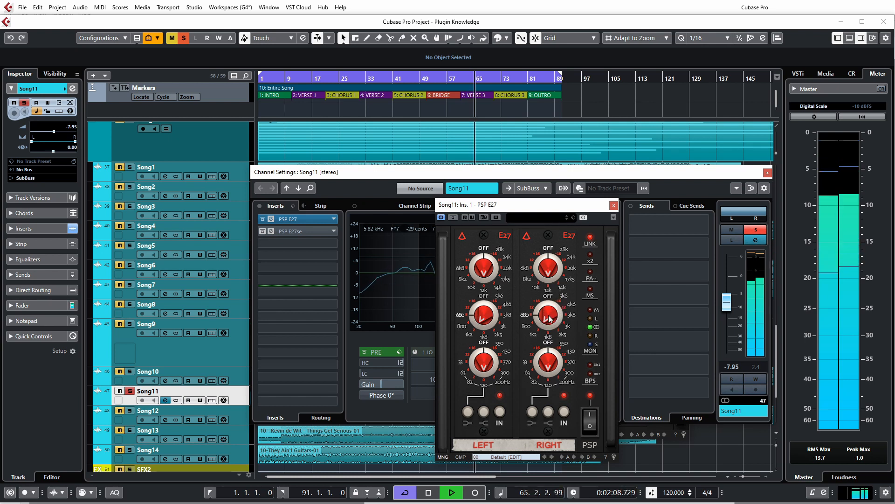
pyautogui.moveTo(549, 314)
pyautogui.mouseDown()
pyautogui.moveTo(555, 348)
pyautogui.moveTo(551, 310)
pyautogui.mouseUp()
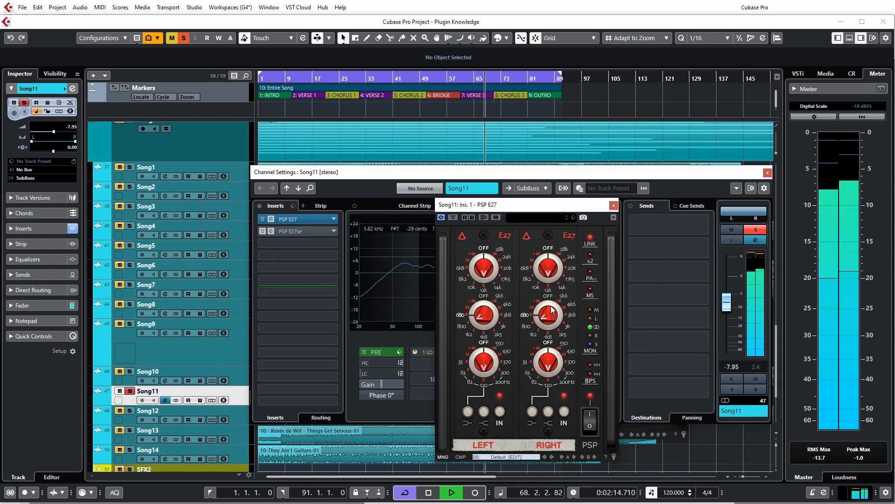
pyautogui.moveTo(538, 332); pyautogui.dragTo(550, 352)
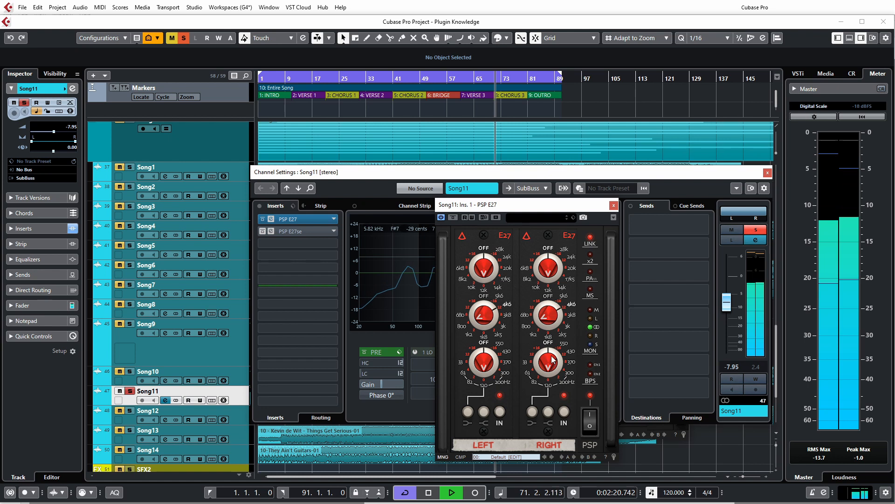
pyautogui.doubleClick(547, 319)
pyautogui.doubleClick(544, 326)
# - Boost the linked low band at frequencies including 370 and 82, reset it to 0 and OFF, and stop playback
pyautogui.moveTo(545, 360); pyautogui.dragTo(548, 360)
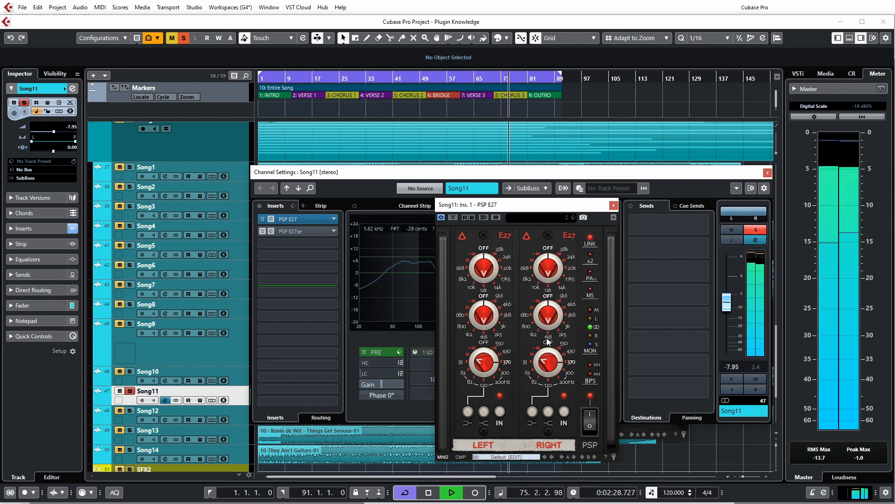
pyautogui.moveTo(546, 341); pyautogui.dragTo(545, 373)
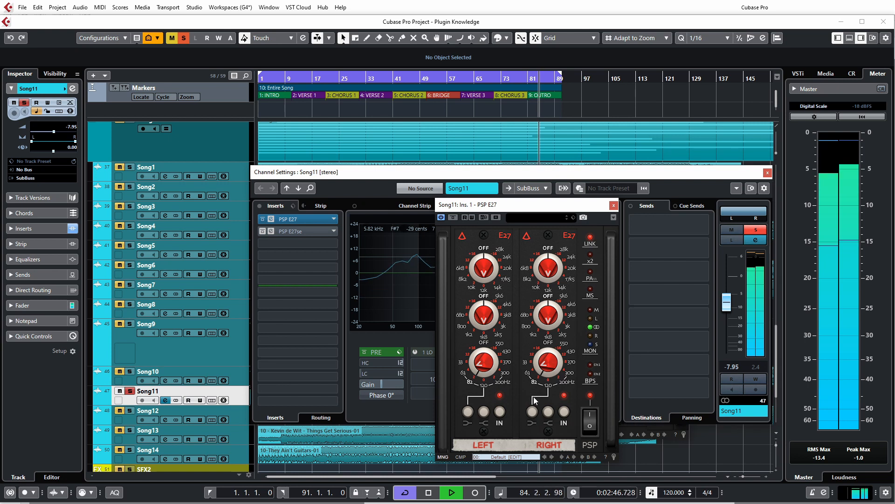
pyautogui.moveTo(546, 364); pyautogui.dragTo(547, 374)
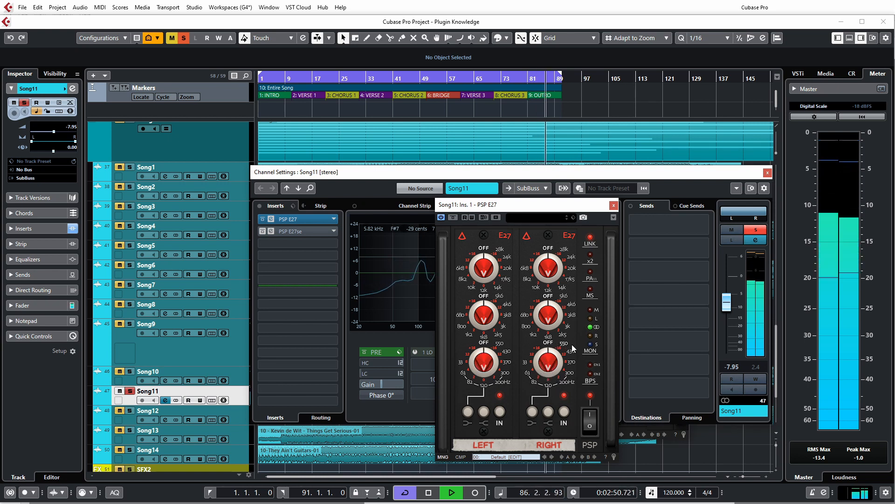
pyautogui.press('space')
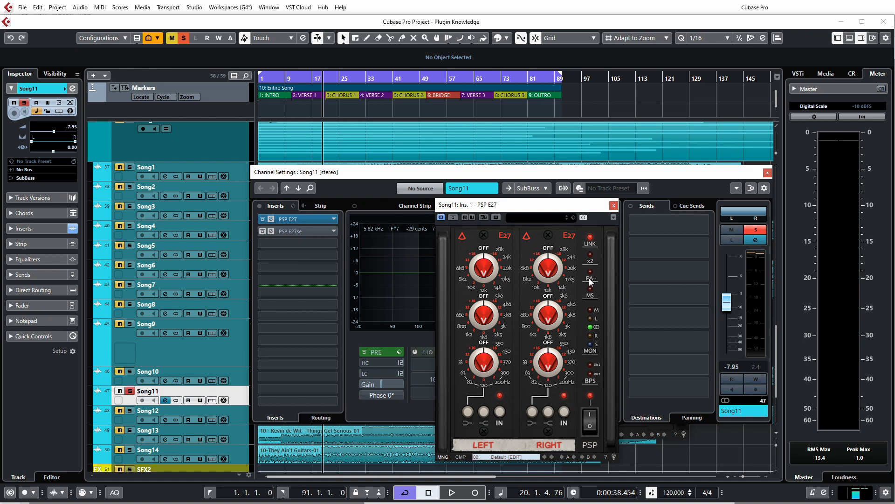
# - Play the track with the PA11 modules switched on, and toggle the plug-in power off and back on to compare
pyautogui.press('space')
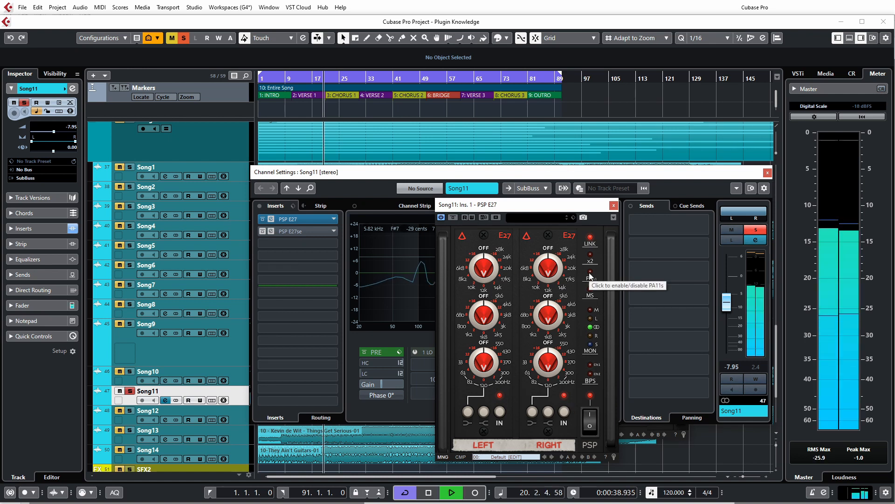
pyautogui.click(589, 273)
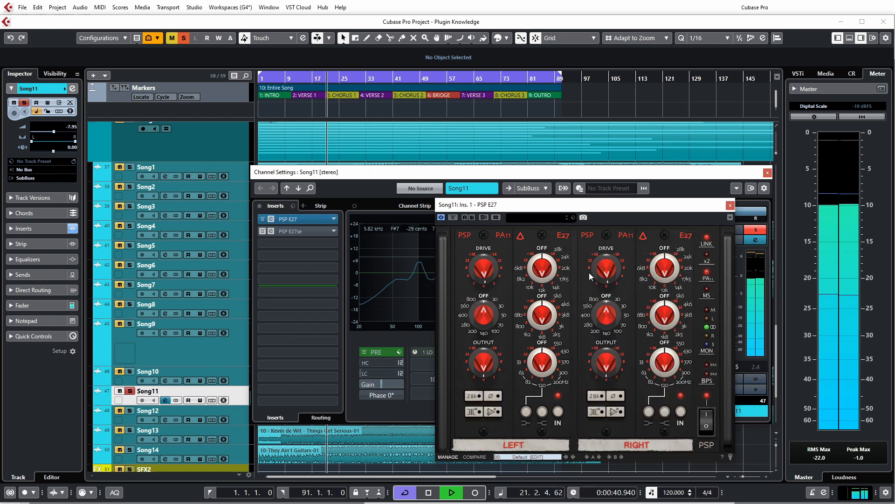
pyautogui.moveTo(590, 208); pyautogui.dragTo(492, 208)
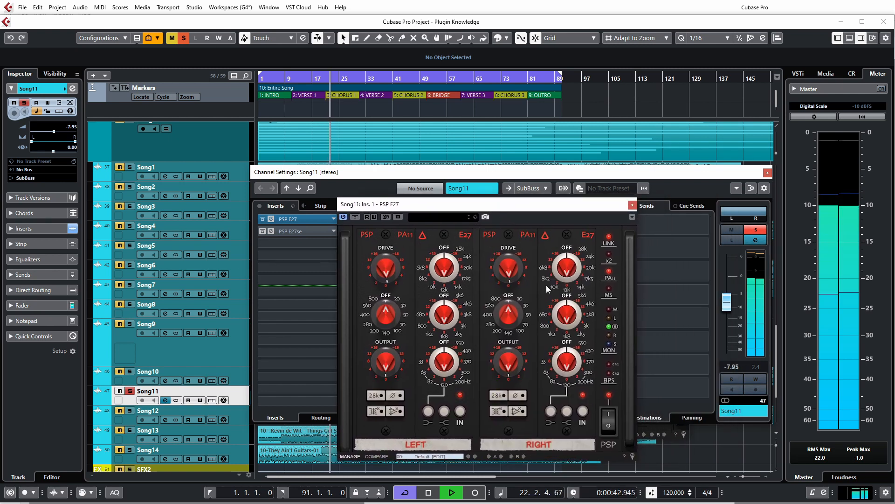
pyautogui.click(604, 429)
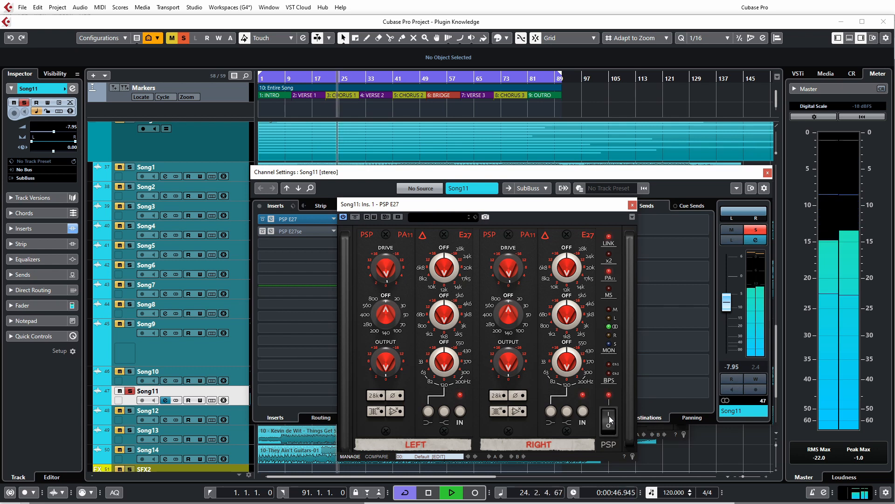
pyautogui.click(608, 421)
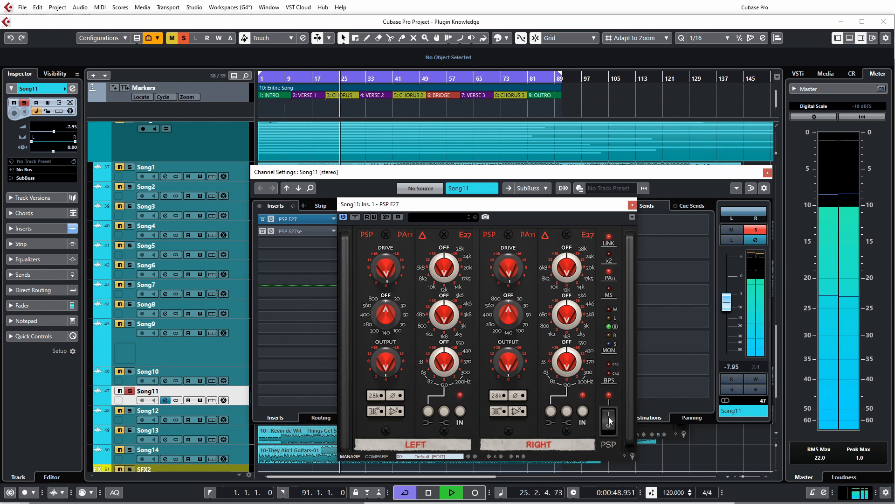
# - Raise the linked PA11 drive to near its maximum and compare by toggling the plug-in power off and on
pyautogui.moveTo(391, 274); pyautogui.dragTo(390, 280)
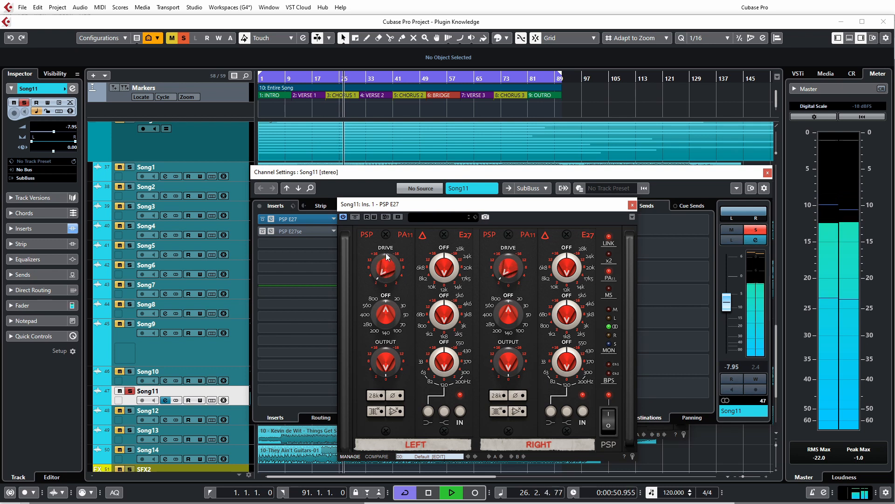
pyautogui.moveTo(386, 234); pyautogui.dragTo(387, 220)
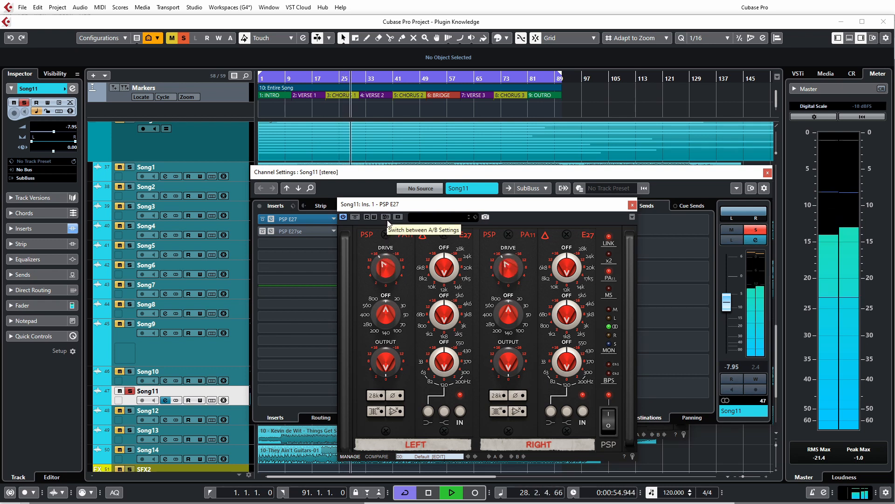
pyautogui.click(610, 431)
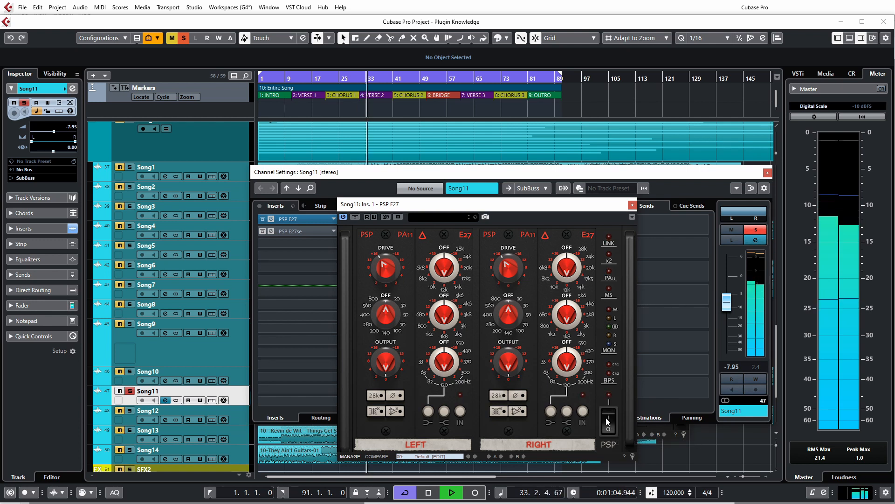
pyautogui.click(606, 419)
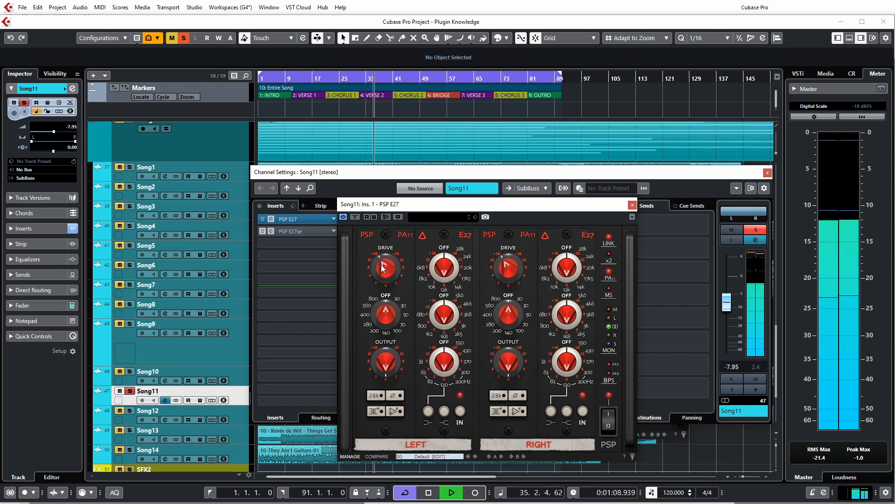
# - Lower the linked PA11 drive to near its minimum, bring it back up high, and toggle the plug-in power to compare
pyautogui.moveTo(387, 266); pyautogui.dragTo(396, 373)
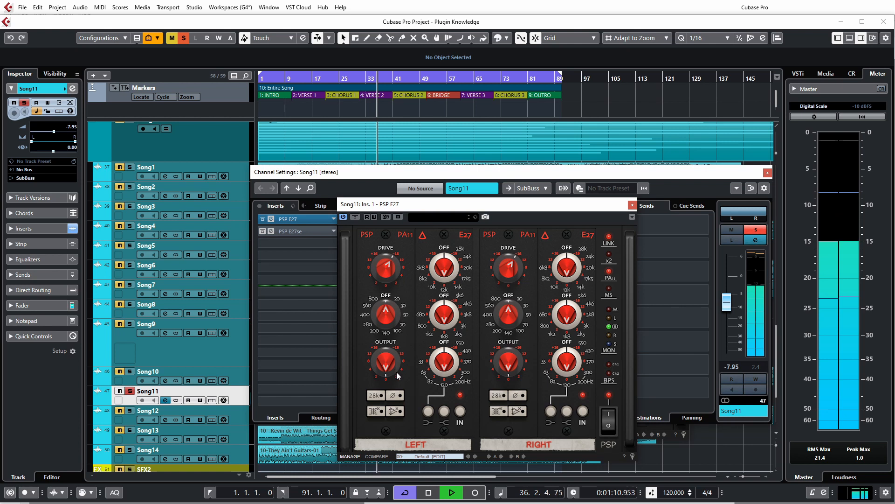
pyautogui.click(607, 428)
pyautogui.click(608, 423)
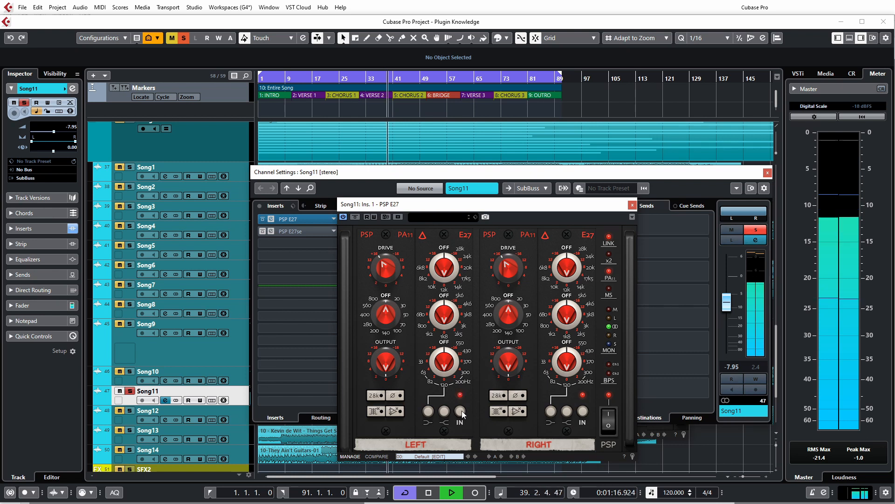
# - Boost the linked high band at 24k and at 28k, and bring the linked PA11 drive down to just below 0
pyautogui.moveTo(443, 267); pyautogui.dragTo(445, 237)
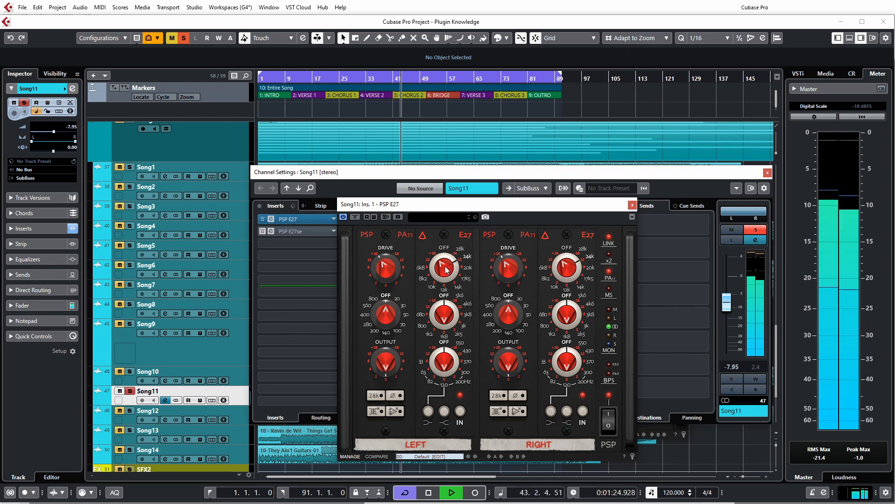
pyautogui.moveTo(389, 273)
pyautogui.mouseDown()
pyautogui.moveTo(396, 392)
pyautogui.moveTo(393, 259)
pyautogui.moveTo(385, 283)
pyautogui.moveTo(385, 272)
pyautogui.mouseUp()
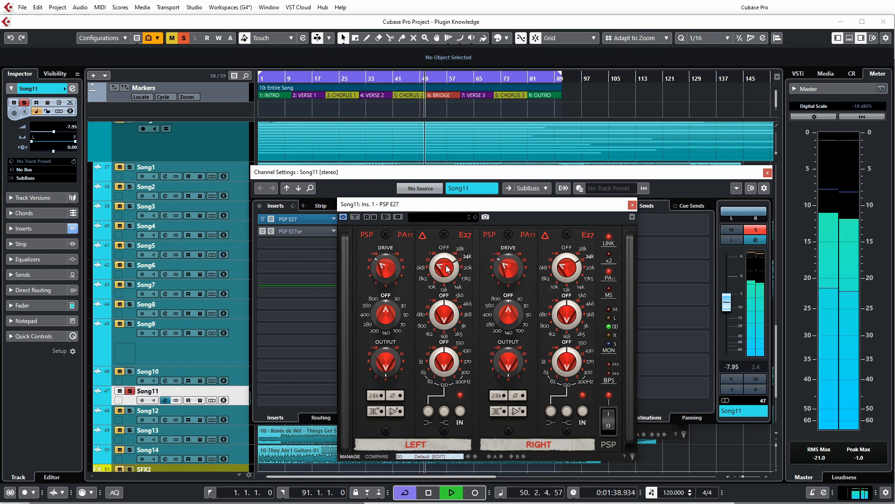
pyautogui.moveTo(450, 273); pyautogui.dragTo(446, 279)
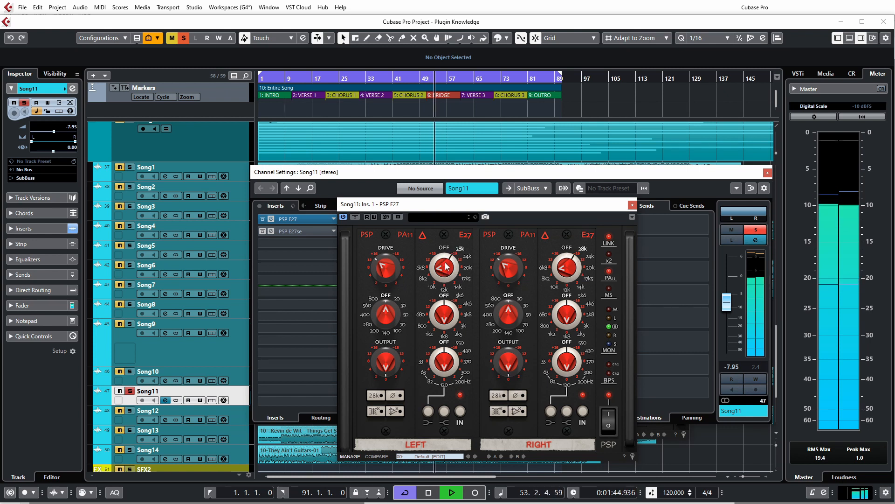
pyautogui.moveTo(399, 266); pyautogui.dragTo(390, 312)
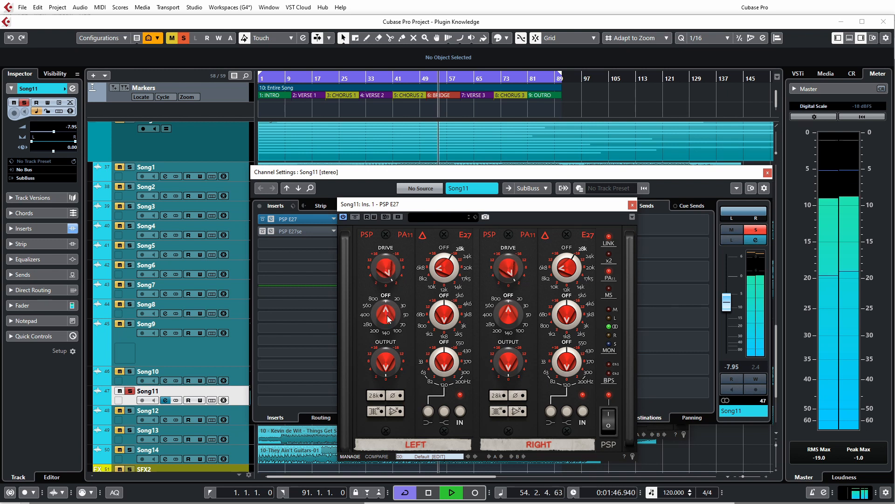
# - Return the linked PA11 drive to 0, then try the low filter and output controls and reset the output to 0
pyautogui.moveTo(395, 263)
pyautogui.mouseDown()
pyautogui.moveTo(399, 289)
pyautogui.moveTo(386, 276)
pyautogui.mouseUp()
pyautogui.moveTo(386, 320)
pyautogui.mouseDown()
pyautogui.moveTo(387, 265)
pyautogui.moveTo(387, 322)
pyautogui.mouseUp()
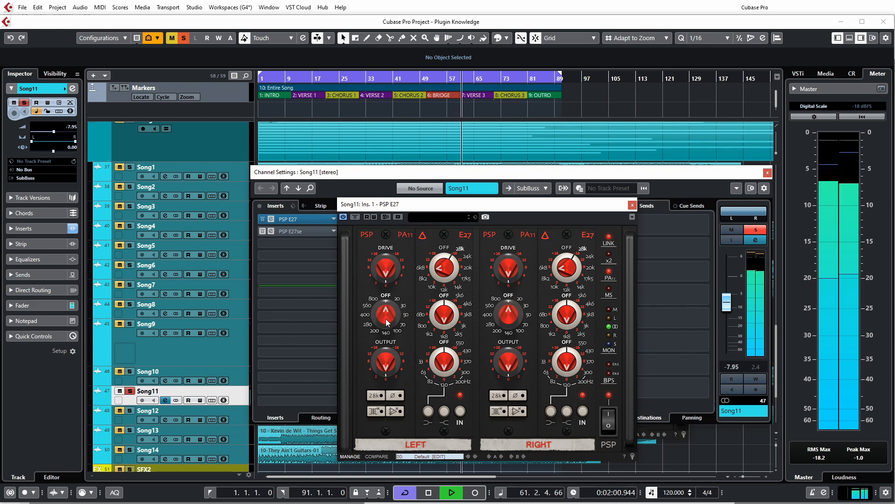
pyautogui.moveTo(390, 353); pyautogui.dragTo(395, 366)
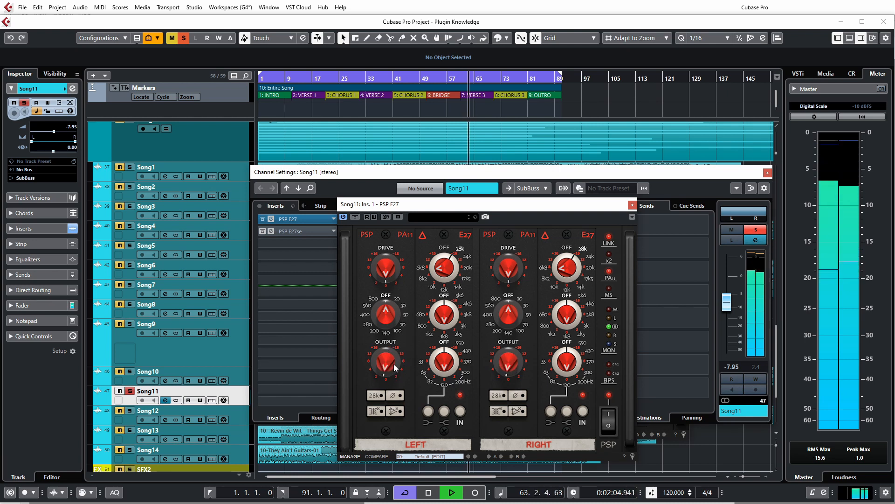
pyautogui.doubleClick(389, 364)
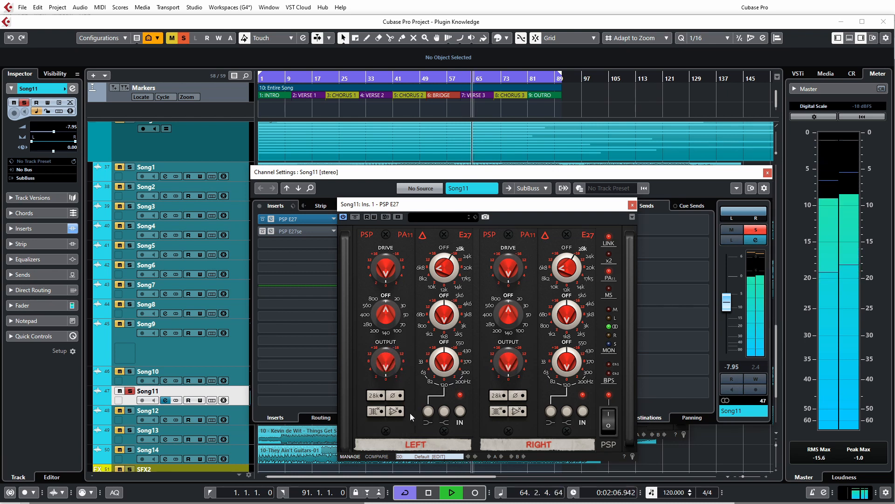
# - Try the linked PA11 phase, transformer and amplifier switches, raising the drive high to hear their effect
pyautogui.click(395, 395)
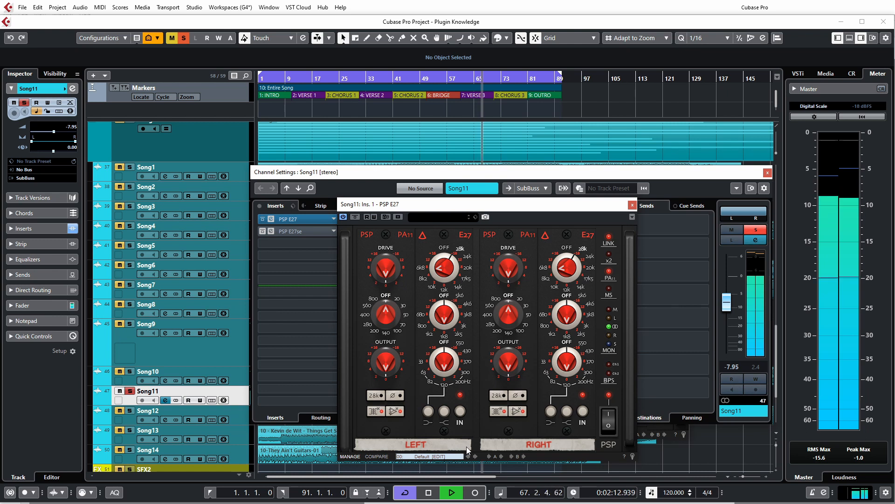
pyautogui.click(378, 412)
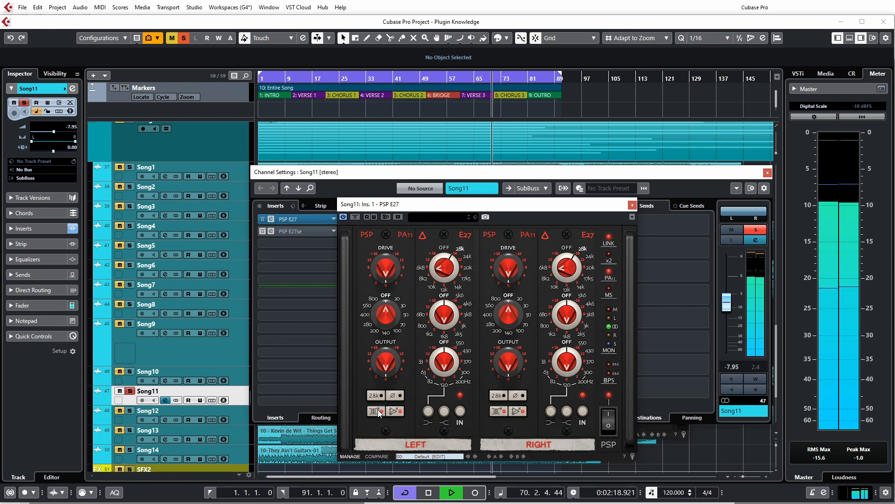
pyautogui.moveTo(386, 268); pyautogui.dragTo(382, 234)
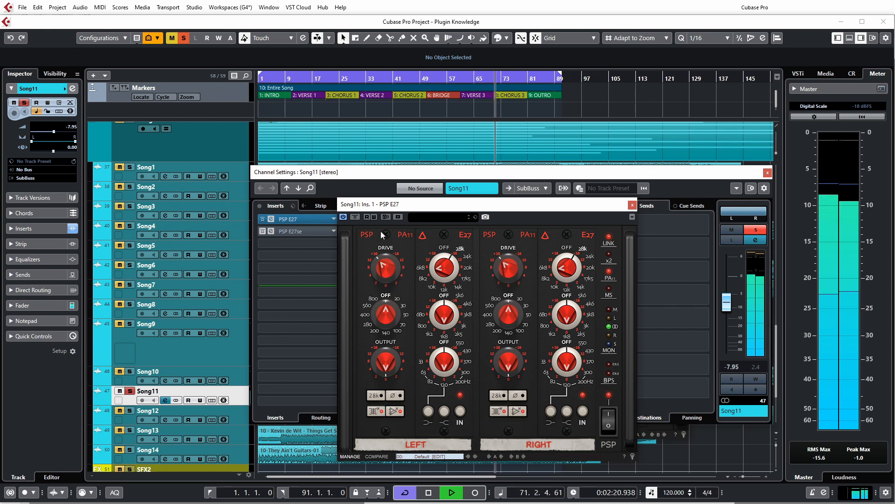
pyautogui.click(380, 412)
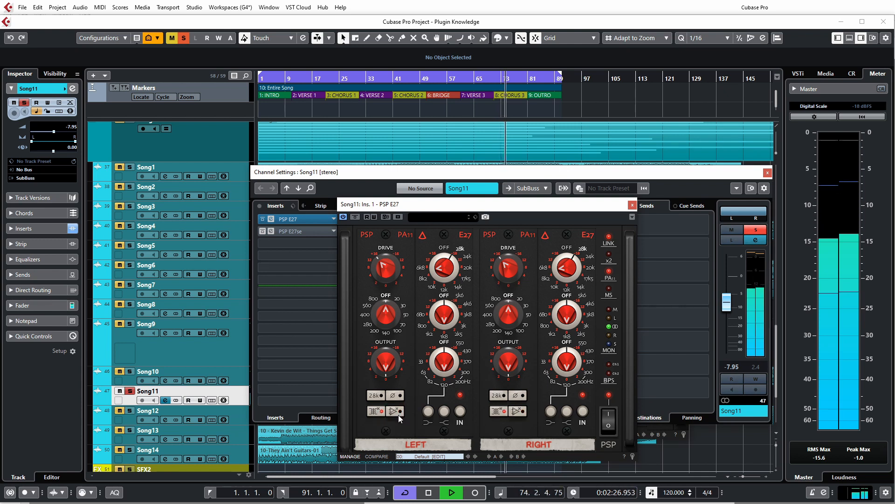
pyautogui.click(398, 413)
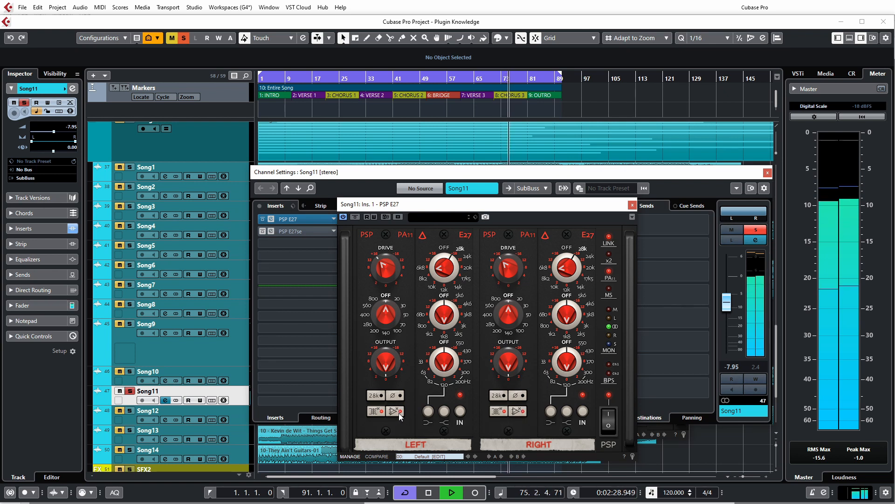
# - Switch on the linked PA11 2.8k enhancement, raise the 28k high-band boost, and toggle the enhancement off and on to compare
pyautogui.click(378, 396)
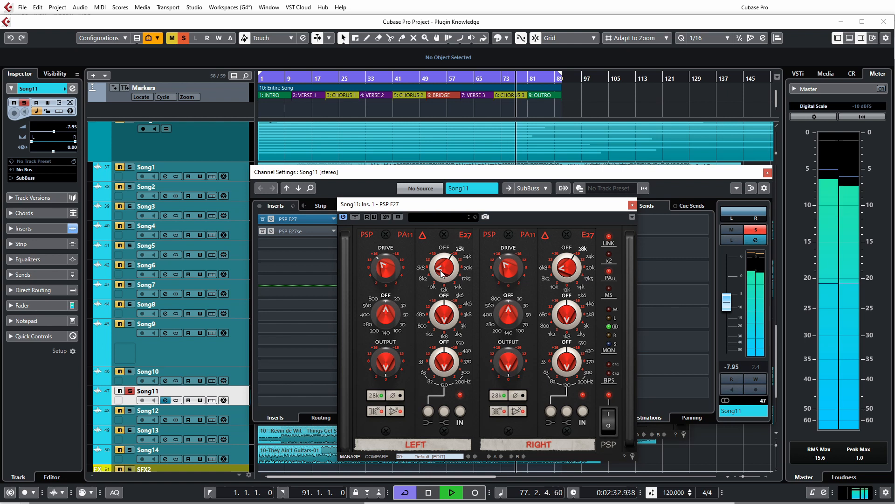
pyautogui.moveTo(442, 274); pyautogui.dragTo(438, 257)
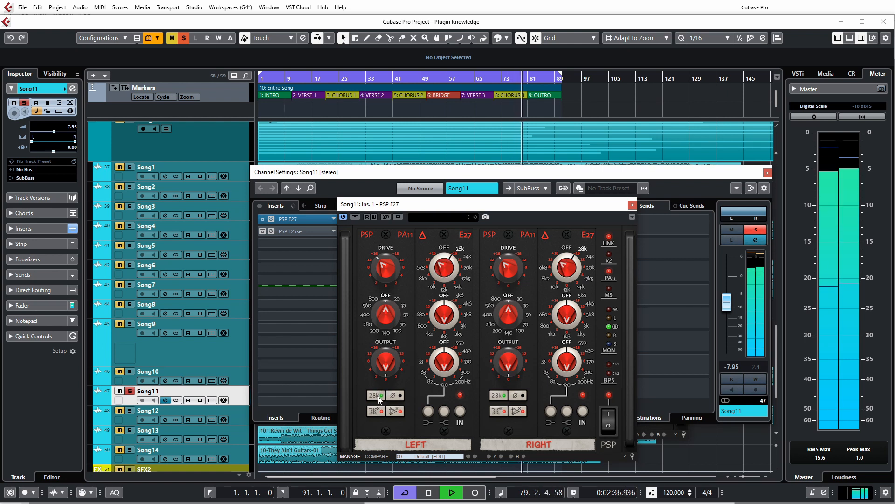
pyautogui.click(379, 397)
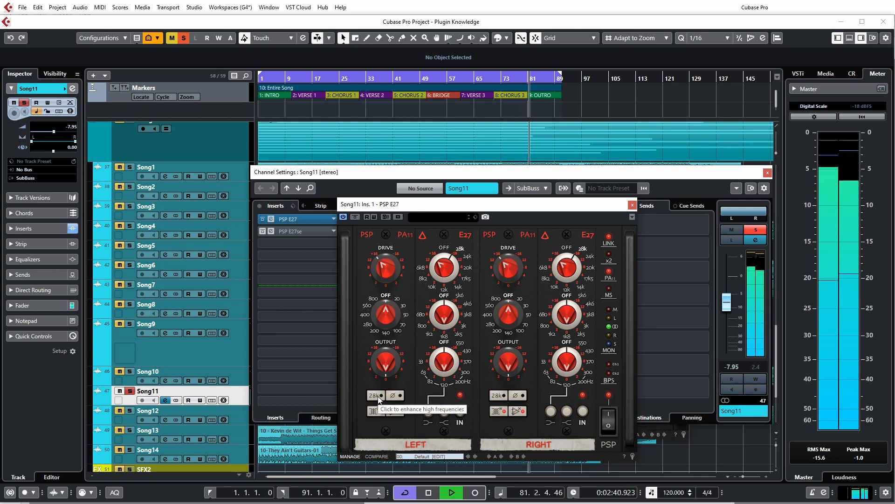
pyautogui.click(378, 396)
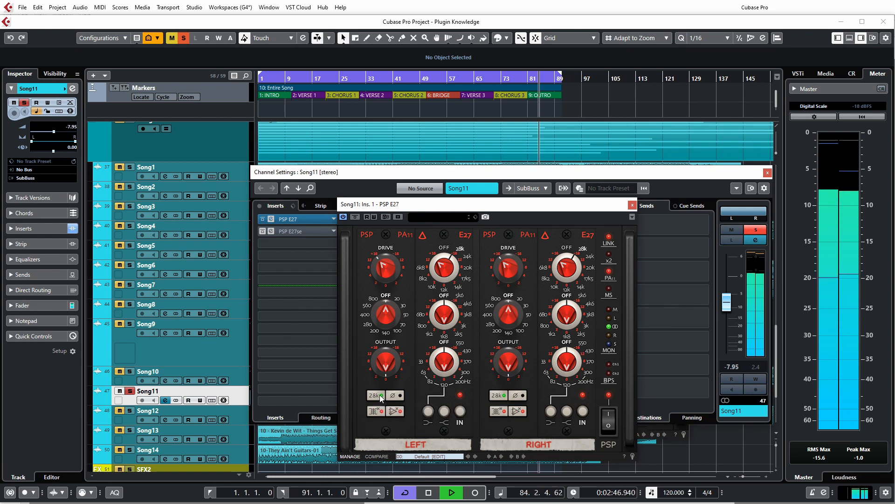
pyautogui.click(379, 395)
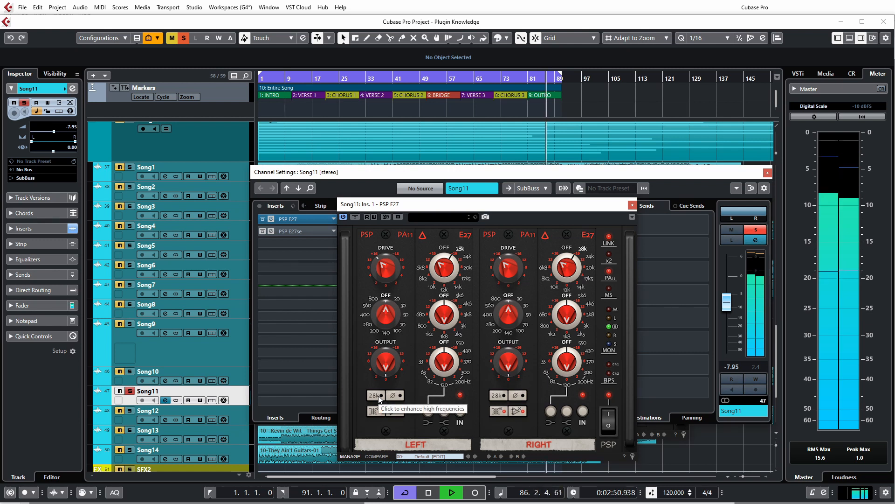
pyautogui.click(378, 396)
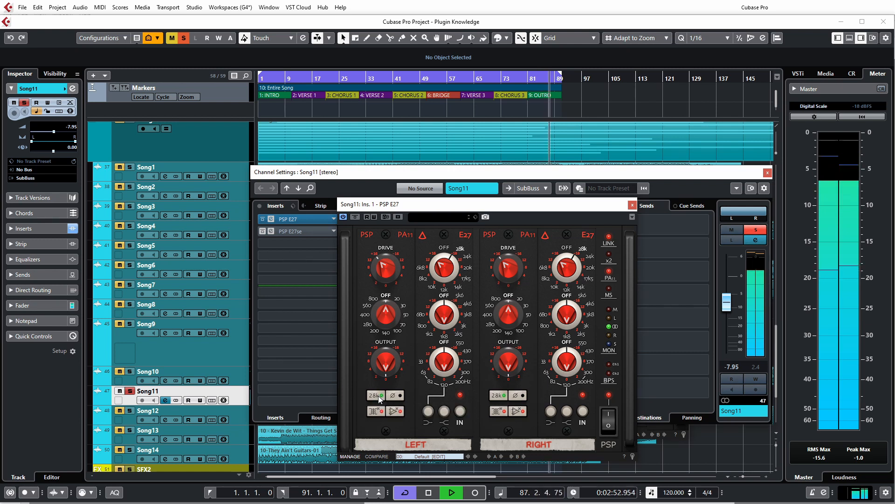
# - Stop playback and bring the linked PA11 drive back down to 0
pyautogui.press('space')
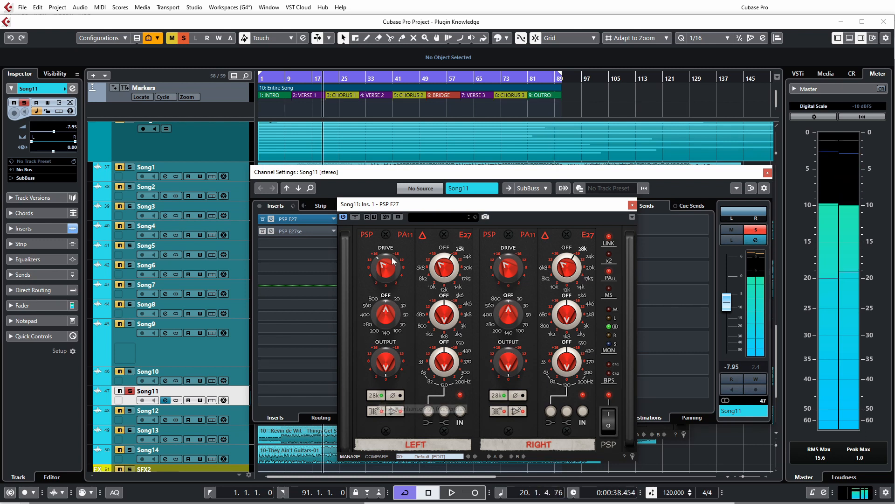
pyautogui.moveTo(379, 267); pyautogui.dragTo(379, 308)
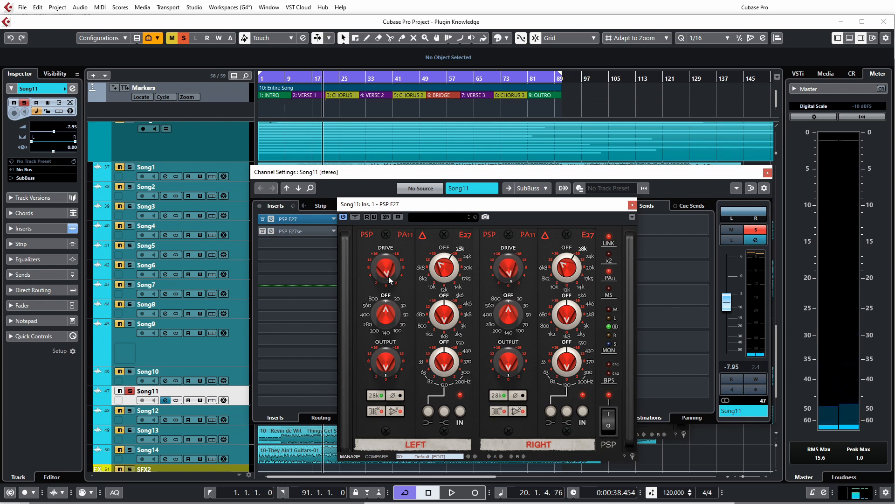
pyautogui.moveTo(390, 275)
pyautogui.mouseDown()
pyautogui.moveTo(392, 266)
pyautogui.moveTo(385, 269)
pyautogui.mouseUp()
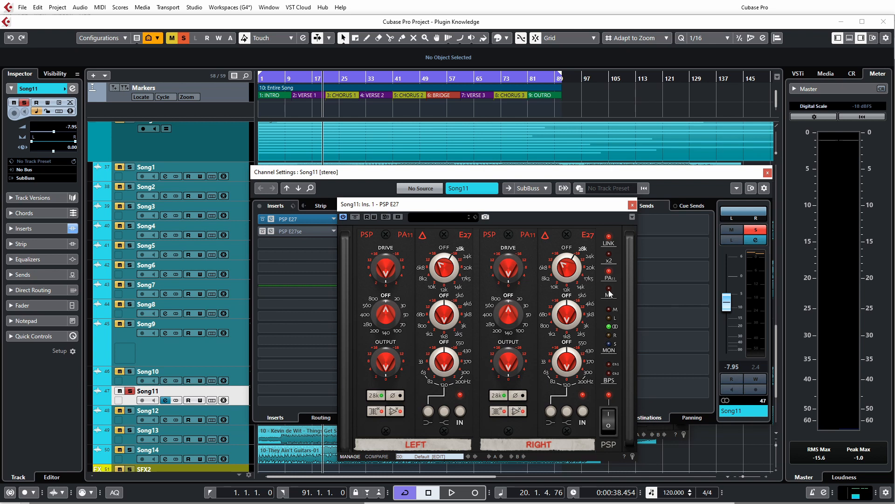
# - Play the track and audition the side, right, left and mid monitoring modes
pyautogui.click(610, 345)
pyautogui.press('space')
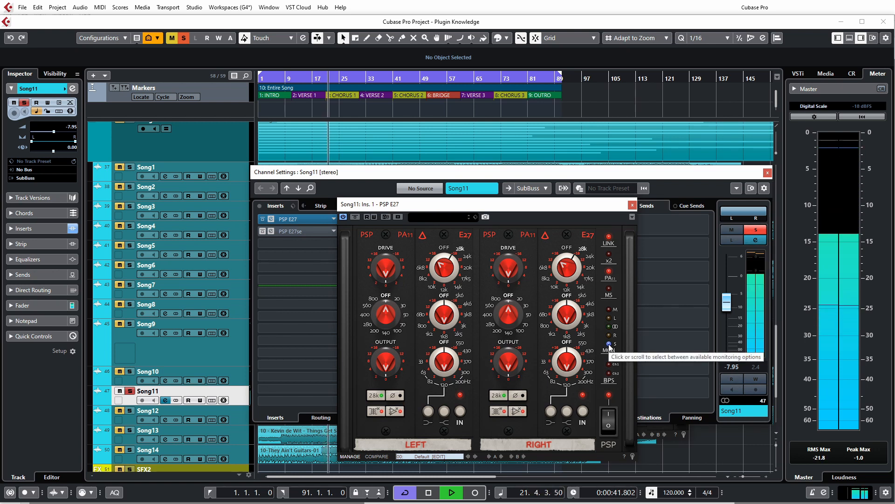
pyautogui.scroll(1, 608, 341)
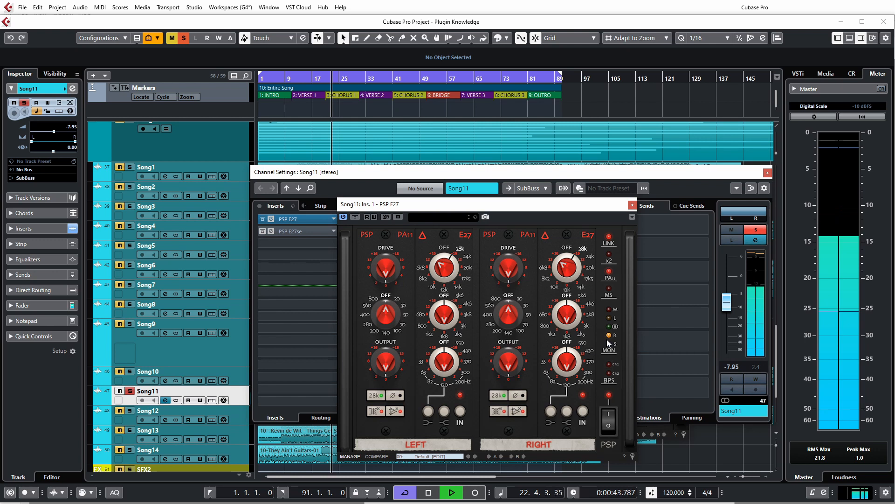
pyautogui.click(608, 318)
pyautogui.click(608, 310)
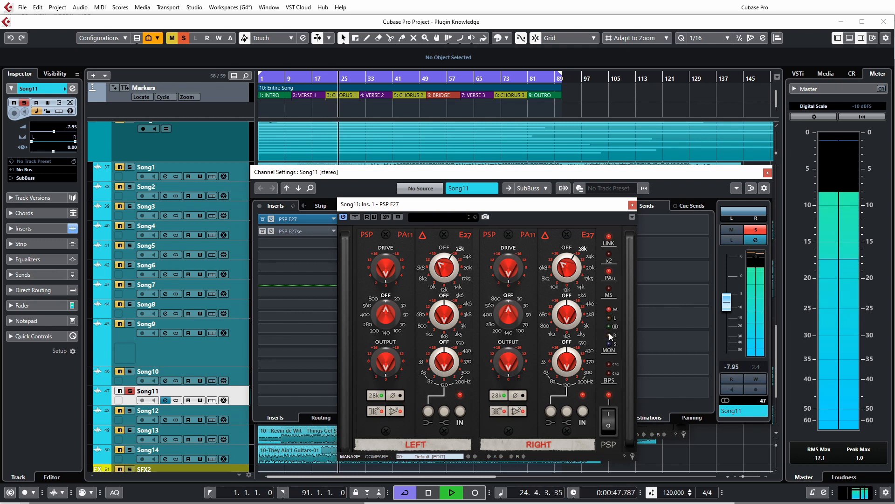
# - Switch to mid/side processing and boost only the side channel's high band at 12k
pyautogui.click(609, 294)
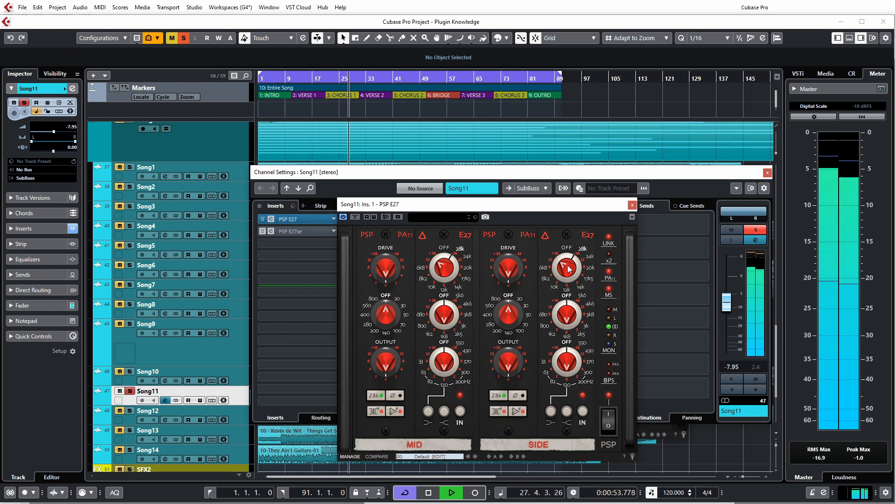
pyautogui.moveTo(564, 273)
pyautogui.mouseDown()
pyautogui.moveTo(564, 280)
pyautogui.moveTo(569, 262)
pyautogui.mouseUp()
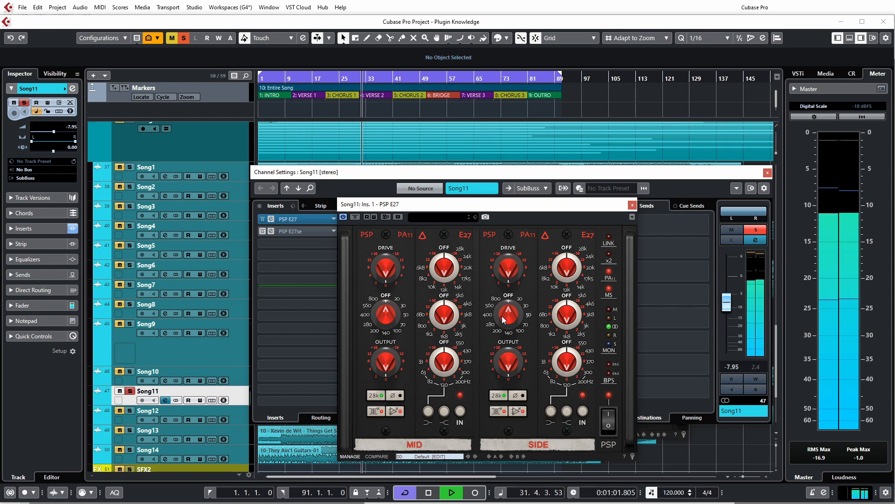
pyautogui.moveTo(568, 267); pyautogui.dragTo(571, 225)
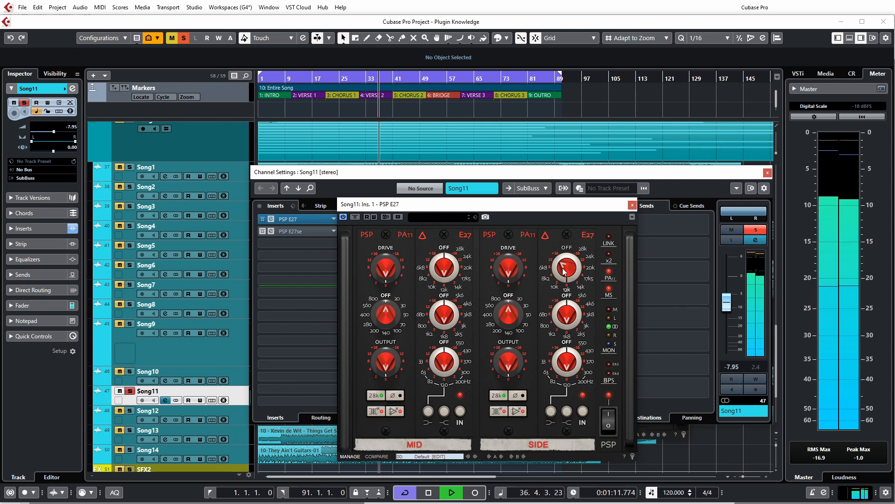
pyautogui.moveTo(565, 268); pyautogui.dragTo(564, 272)
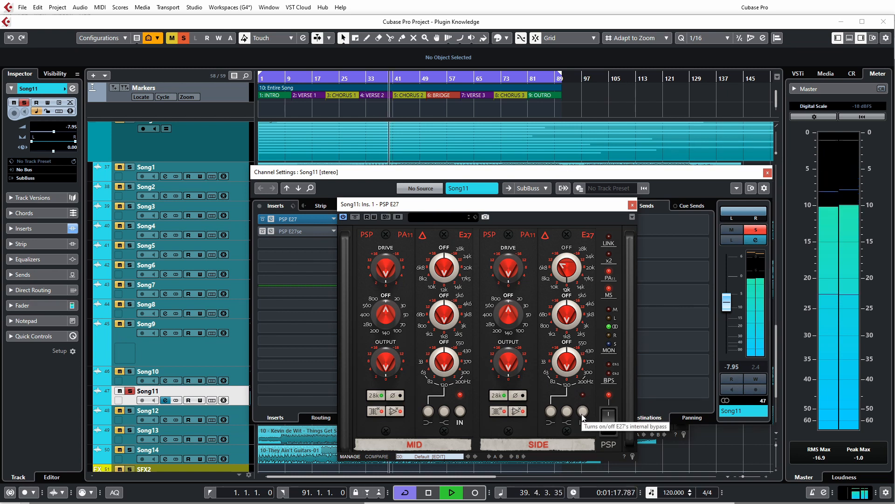
# - Compare the side channel's EQ bypass, raise its PA11 drive high, and switch on its 2.8k enhancement
pyautogui.click(582, 414)
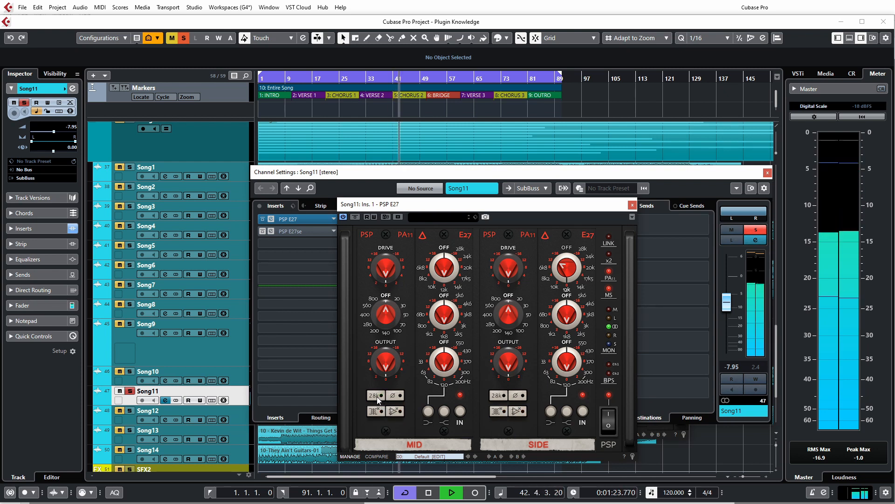
pyautogui.click(503, 396)
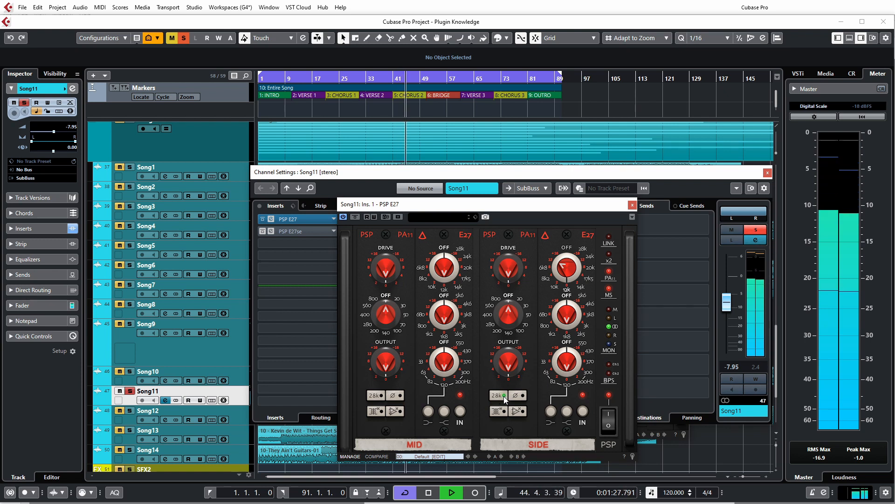
pyautogui.moveTo(517, 268); pyautogui.dragTo(508, 221)
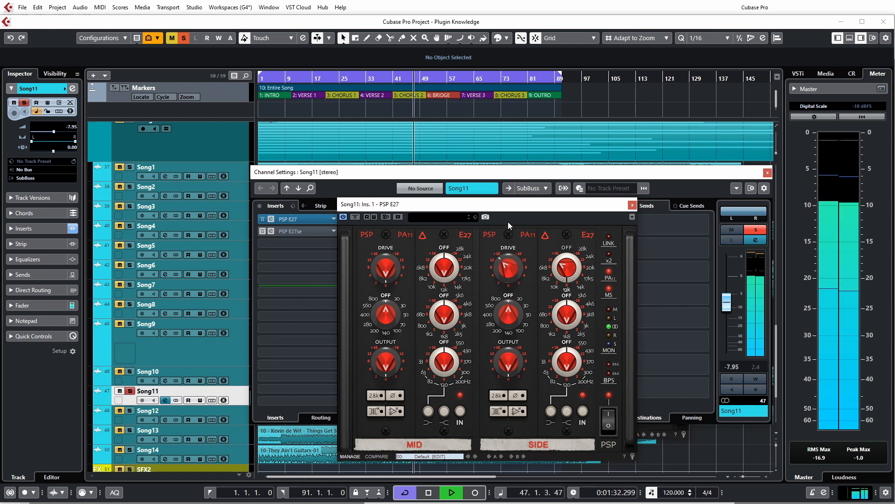
pyautogui.click(504, 396)
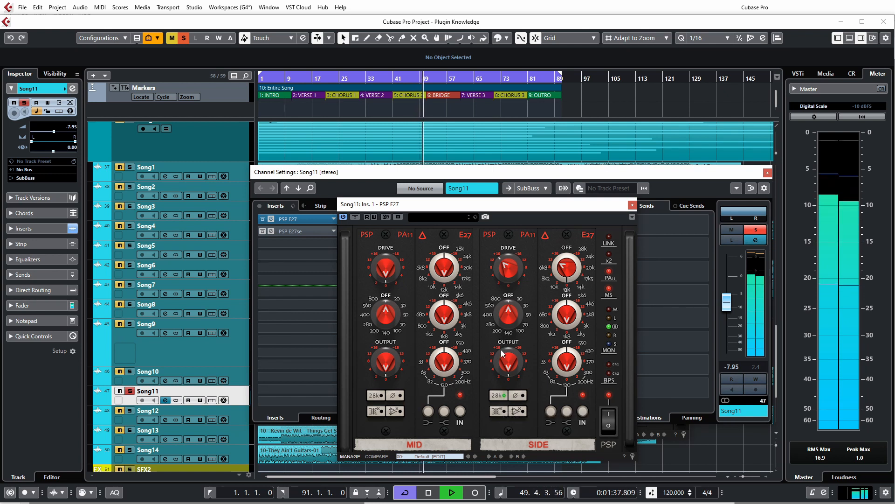
# - Monitor only the side signal, set the side channel's PA11 filter to 50 and then 200, and adjust its drive and enhancement switches
pyautogui.moveTo(498, 319); pyautogui.dragTo(509, 305)
pyautogui.click(609, 344)
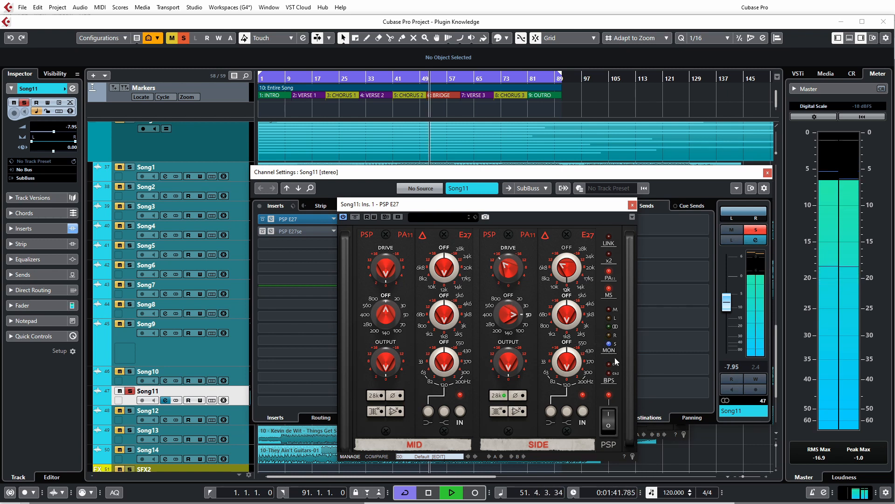
pyautogui.moveTo(508, 315)
pyautogui.mouseDown()
pyautogui.moveTo(505, 322)
pyautogui.moveTo(512, 283)
pyautogui.moveTo(507, 298)
pyautogui.mouseUp()
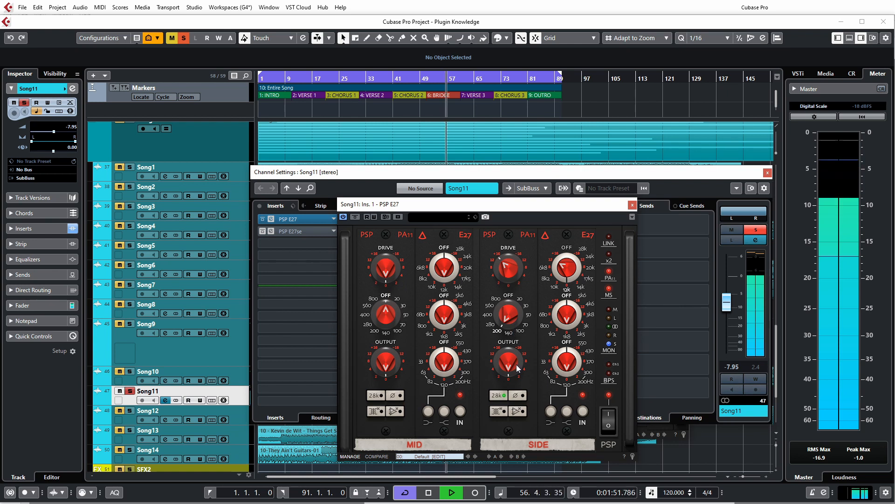
pyautogui.moveTo(510, 274)
pyautogui.mouseDown()
pyautogui.moveTo(499, 378)
pyautogui.moveTo(490, 309)
pyautogui.moveTo(499, 250)
pyautogui.moveTo(494, 359)
pyautogui.moveTo(508, 239)
pyautogui.moveTo(500, 282)
pyautogui.mouseUp()
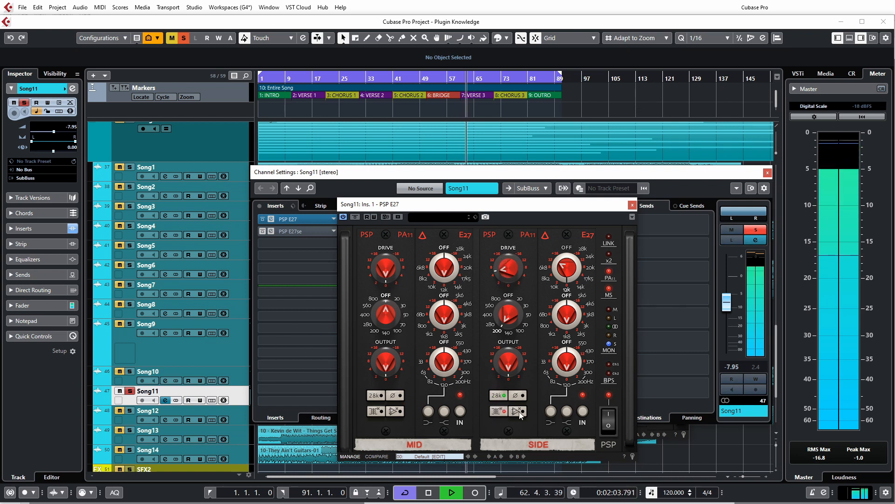
pyautogui.click(497, 396)
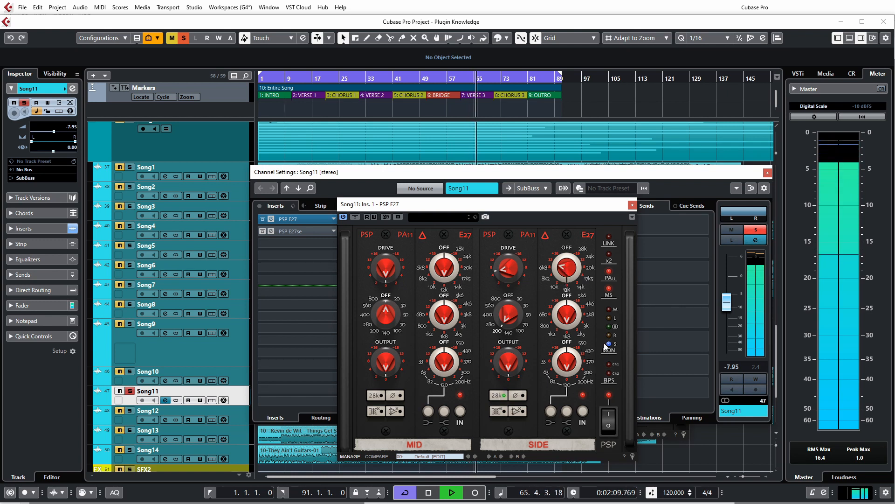
# - Compare the stereo and mid monitoring modes, ending on stereo monitoring
pyautogui.click(609, 327)
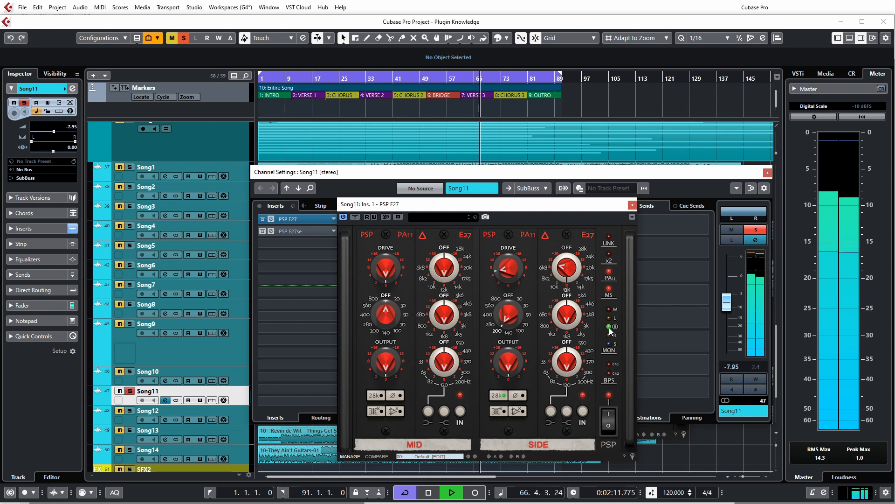
pyautogui.click(609, 309)
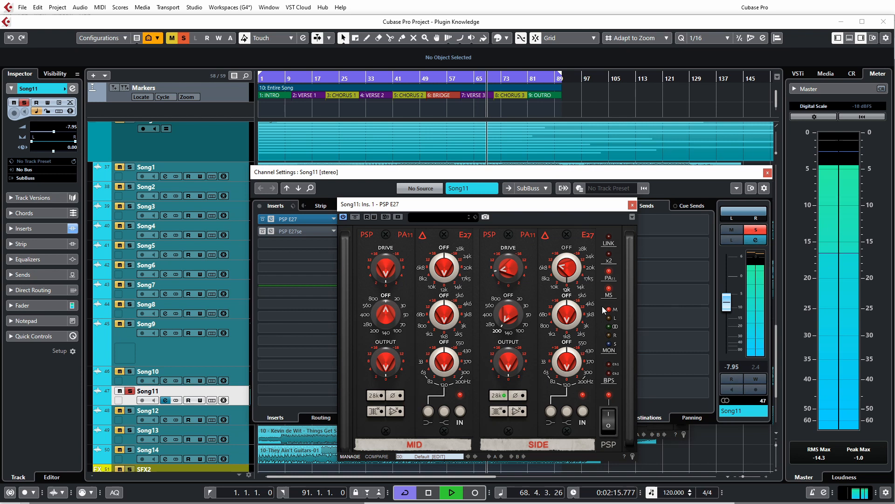
pyautogui.click(613, 327)
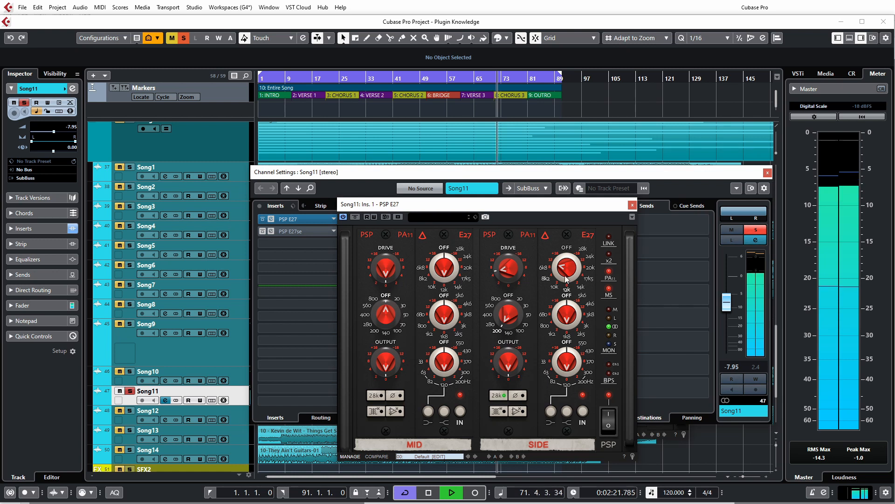
# - Monitor only the mid signal, raise the mid channel's PA11 drive, and sweep its adjusted midrange band, ending at 1k2
pyautogui.click(609, 309)
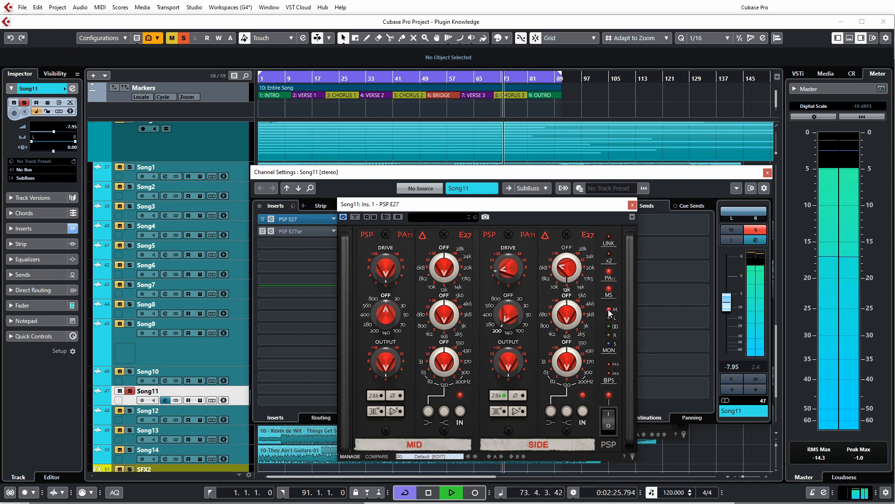
pyautogui.moveTo(387, 271); pyautogui.dragTo(387, 248)
pyautogui.moveTo(444, 316); pyautogui.dragTo(442, 291)
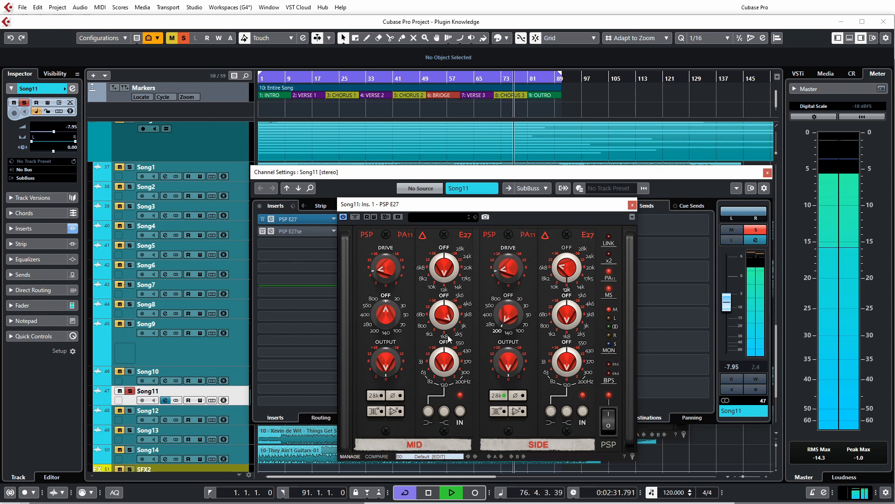
pyautogui.moveTo(437, 286); pyautogui.dragTo(451, 299)
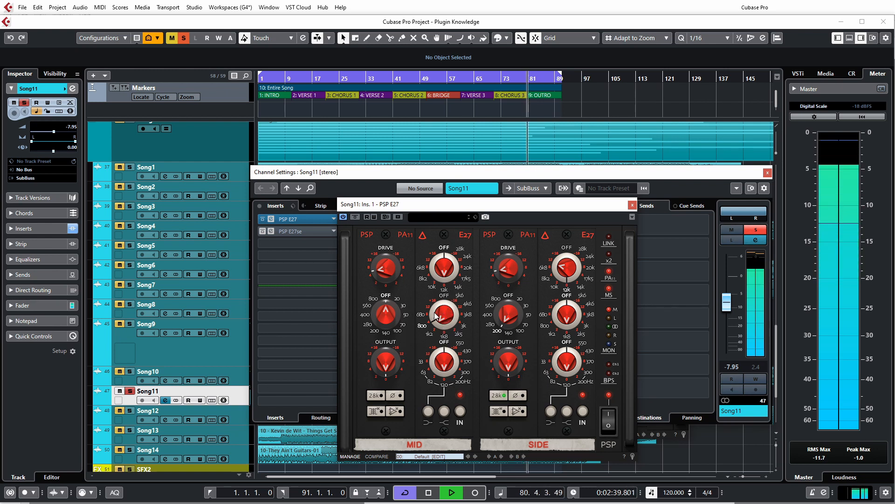
pyautogui.moveTo(434, 322); pyautogui.dragTo(448, 350)
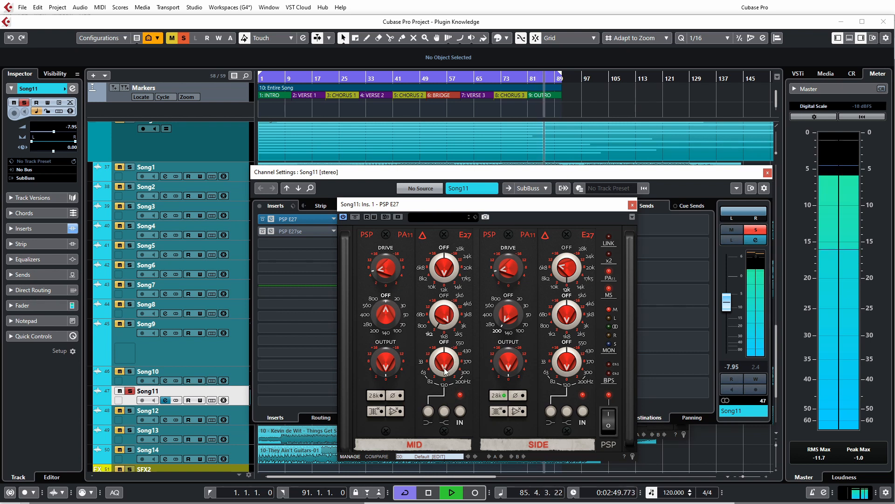
# - Boost the mid channel's low band and return the monitoring to stereo
pyautogui.moveTo(447, 367); pyautogui.dragTo(446, 376)
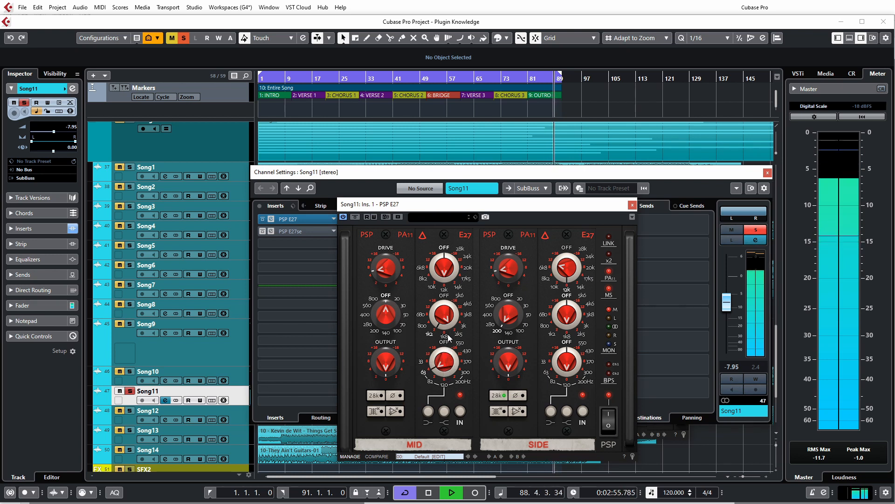
pyautogui.moveTo(451, 372); pyautogui.dragTo(454, 379)
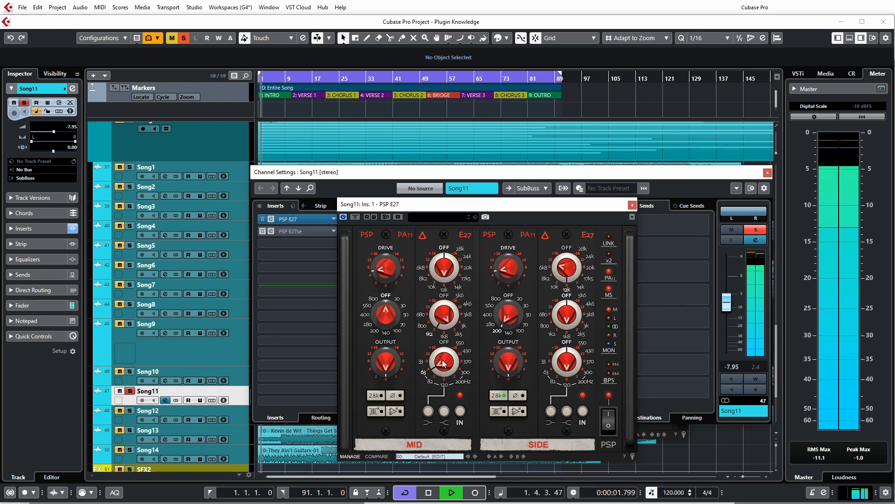
pyautogui.click(612, 326)
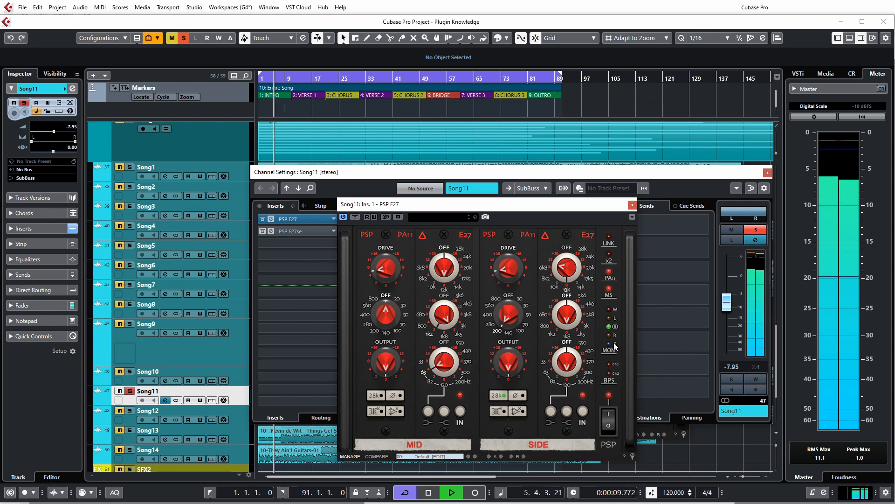
# - Compare the sound with the equalizer engine off and on, and with the side channel's 2.8k enhancement off and on
pyautogui.click(608, 424)
pyautogui.click(607, 427)
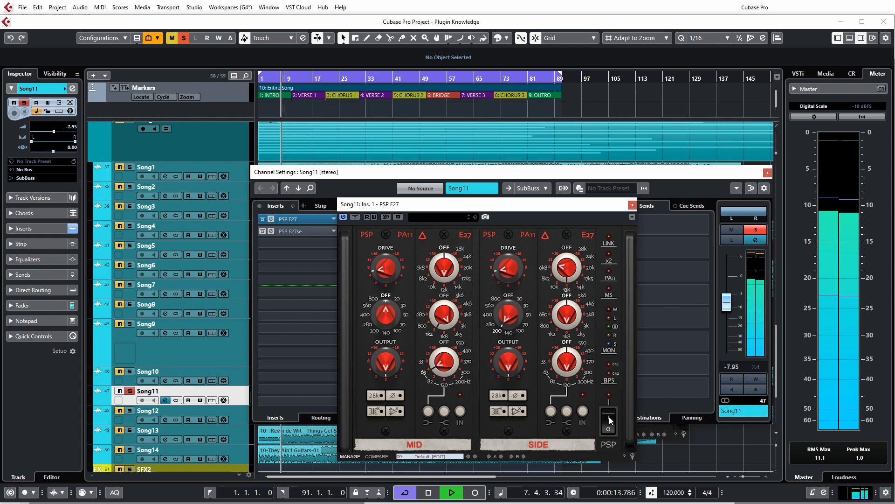
pyautogui.click(609, 416)
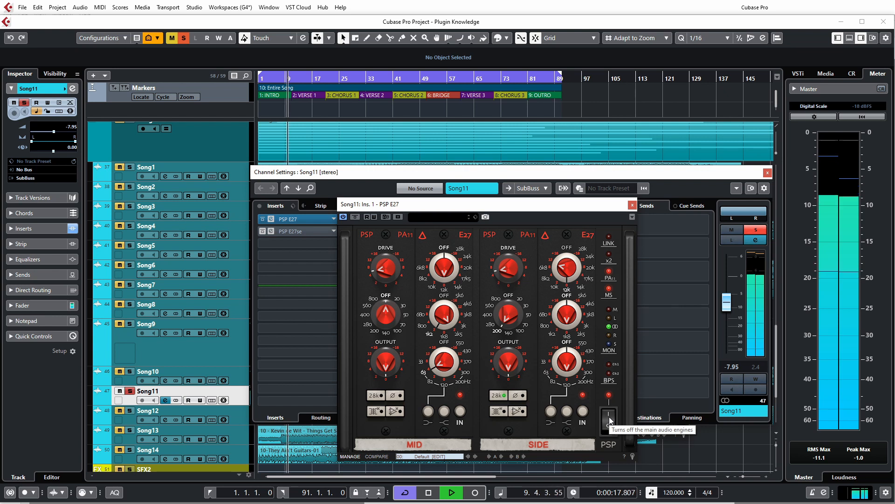
pyautogui.click(497, 398)
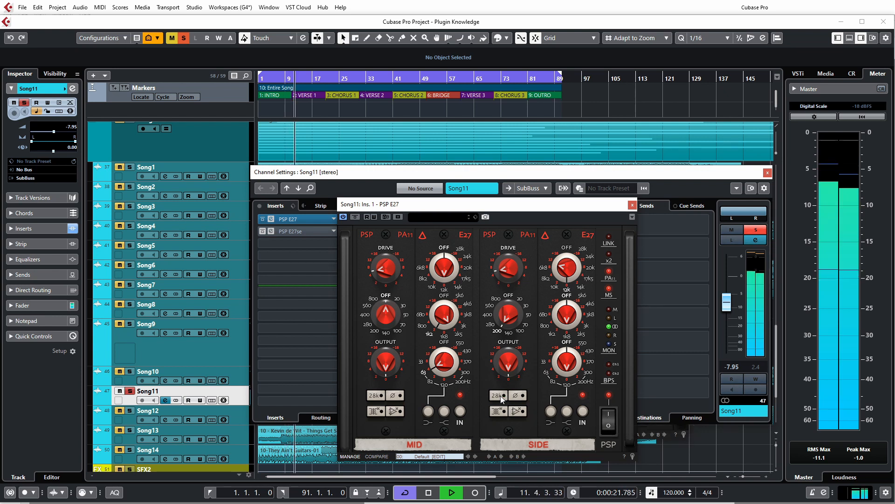
pyautogui.click(500, 395)
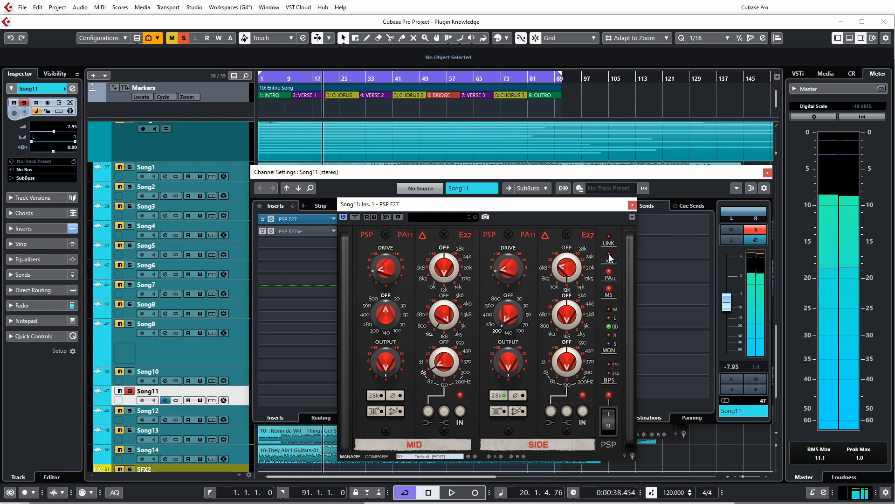
# - Switch on the x2 doubled EQ bands and load the Give it air preset
pyautogui.click(609, 258)
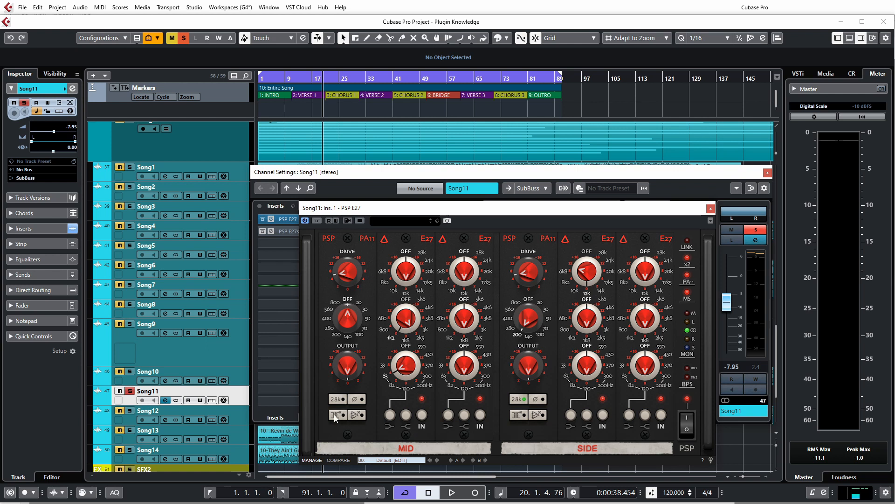
pyautogui.click(409, 462)
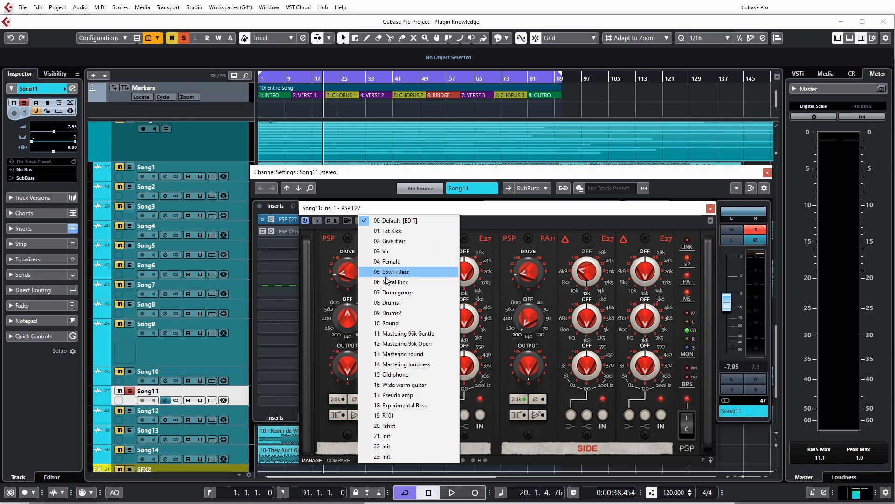
pyautogui.click(393, 242)
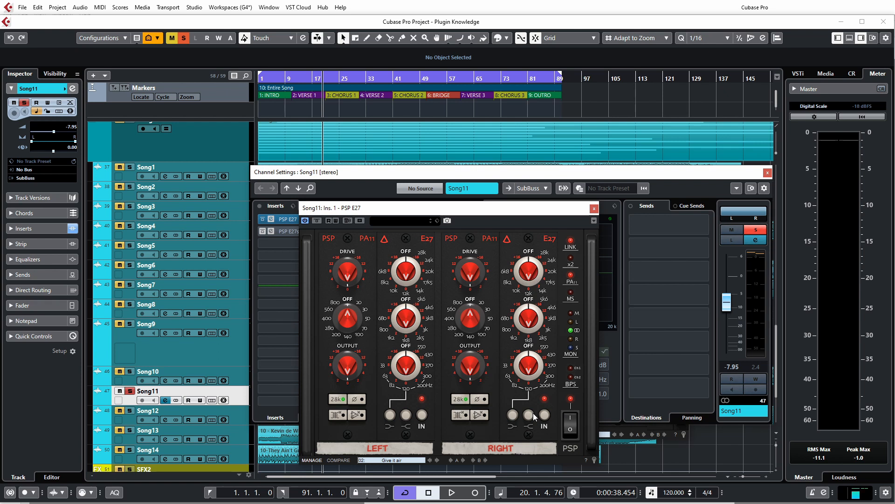
# - Play the song and compare the Give it air preset with the equalizer engine off and on
pyautogui.press('space')
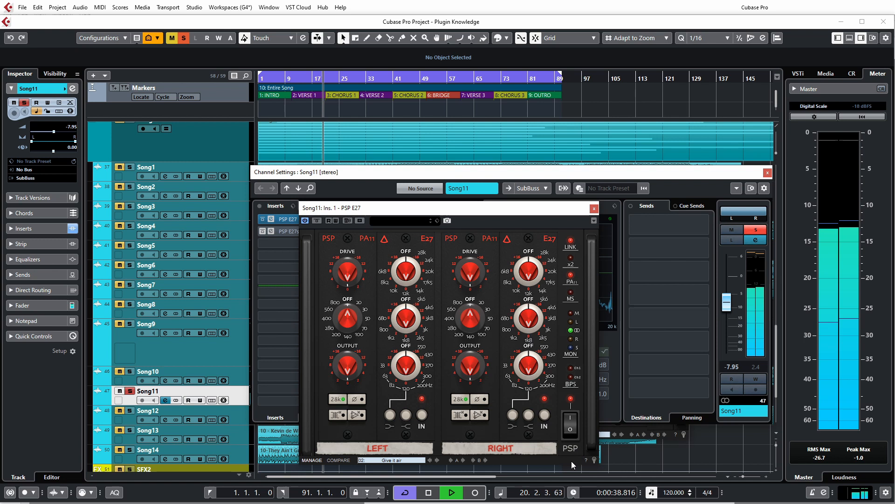
pyautogui.click(570, 433)
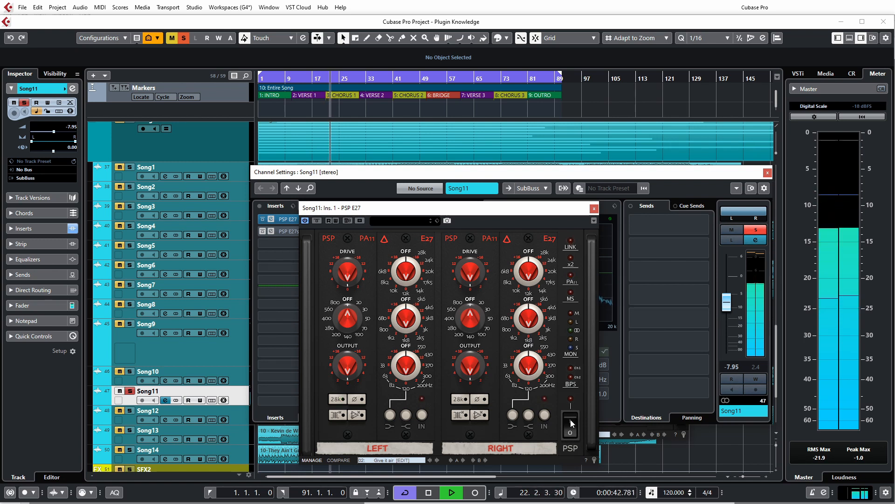
pyautogui.click(571, 423)
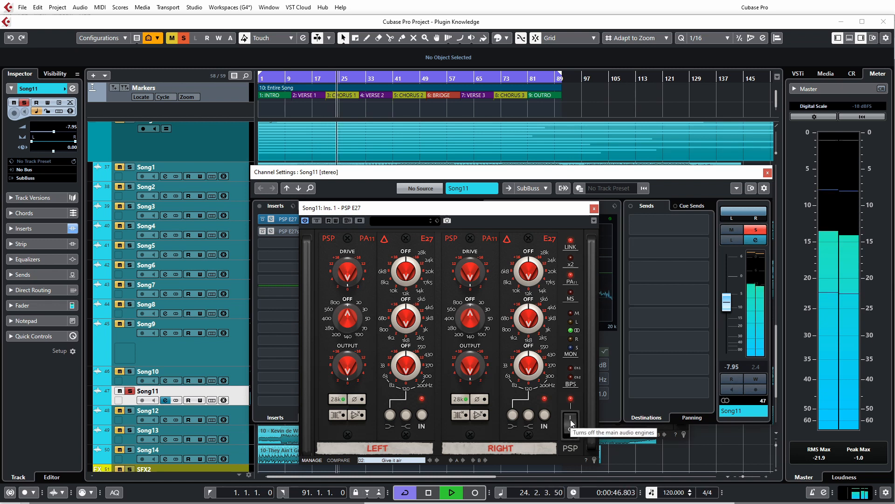
pyautogui.click(570, 422)
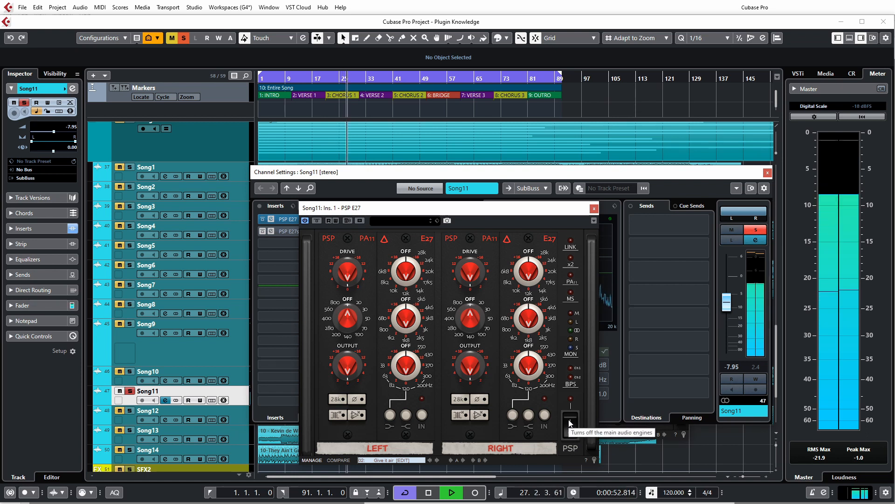
pyautogui.click(570, 422)
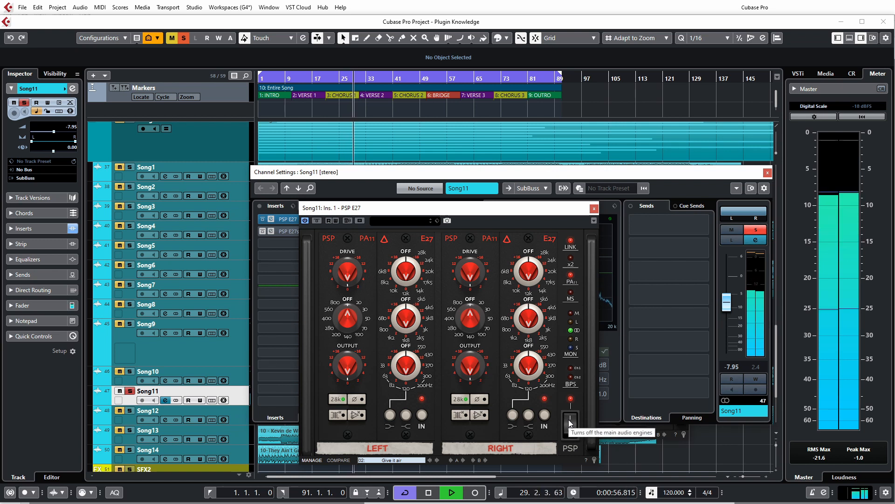
pyautogui.press('space')
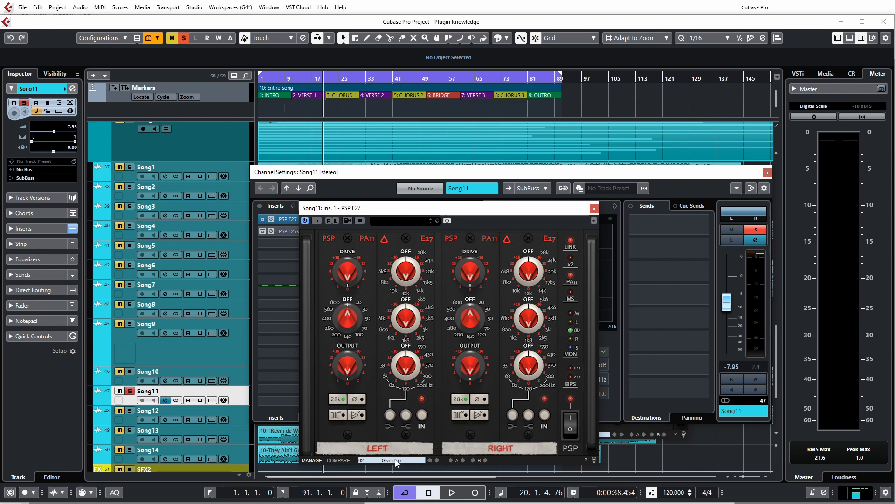
# - Browse through the factory presets and load Old phone
pyautogui.scroll(-7, 396, 462)
pyautogui.click(369, 460)
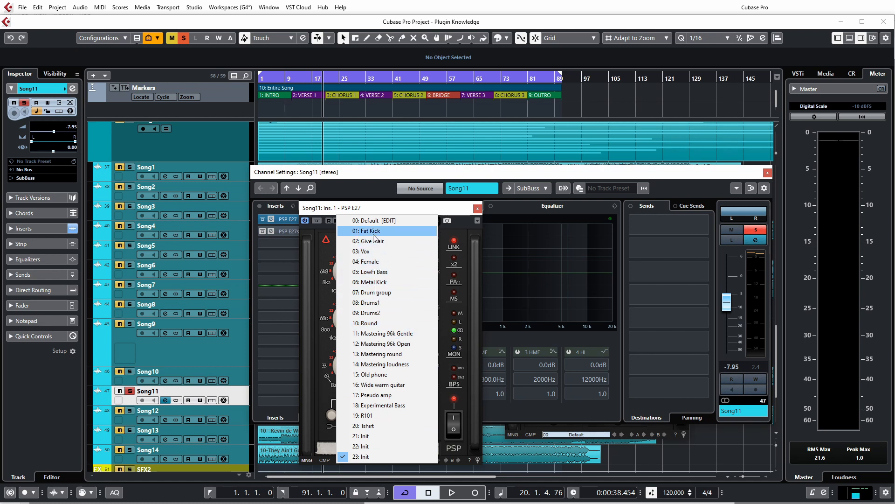
pyautogui.click(379, 378)
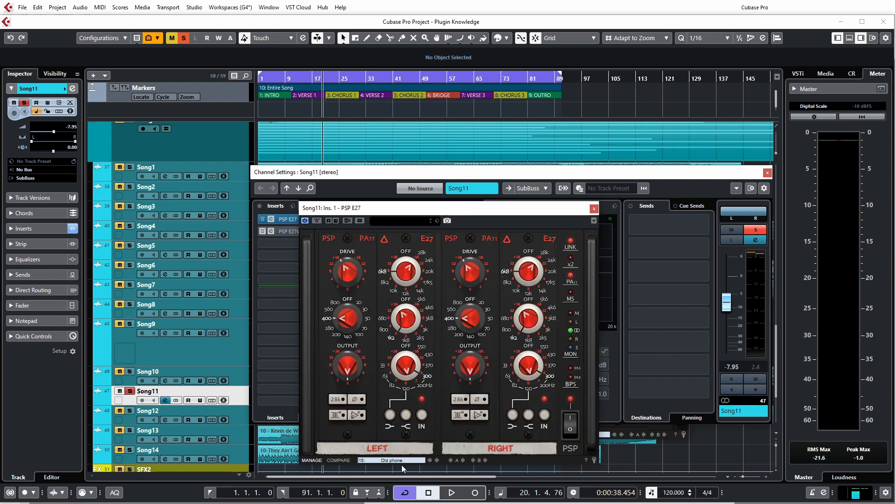
# - Play the song and compare the Old phone preset with the equalizer engine off and on
pyautogui.press('space')
pyautogui.click(573, 431)
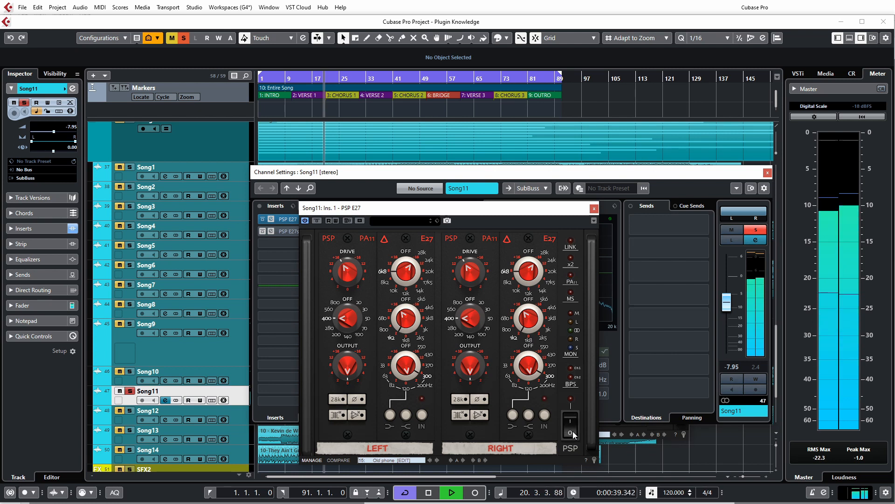
pyautogui.click(572, 422)
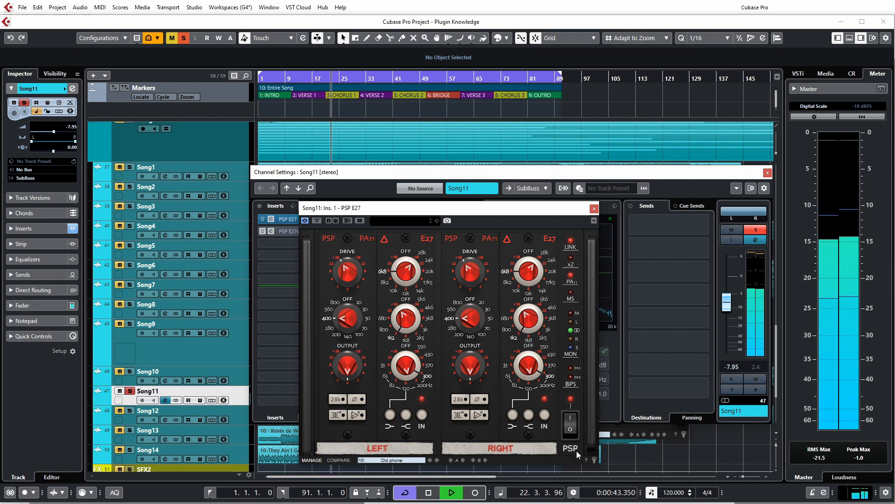
pyautogui.press('space')
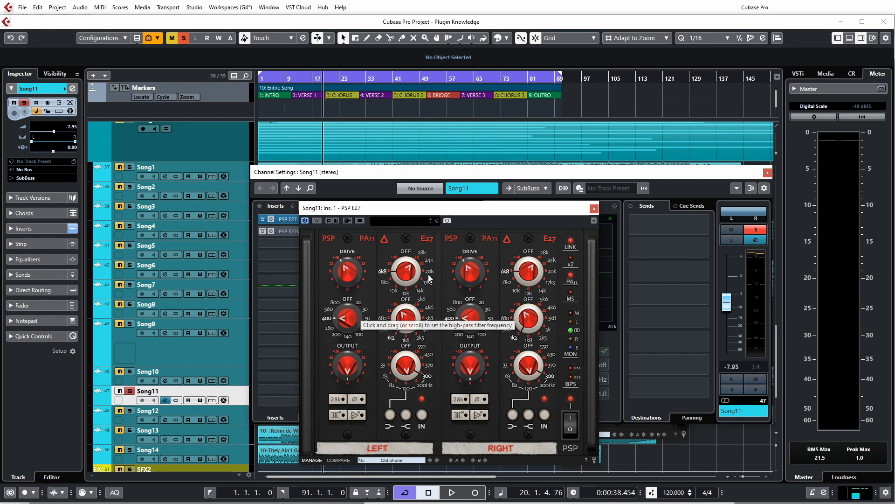
# - Load the Pseudo amp preset and listen to it on the song
pyautogui.click(399, 460)
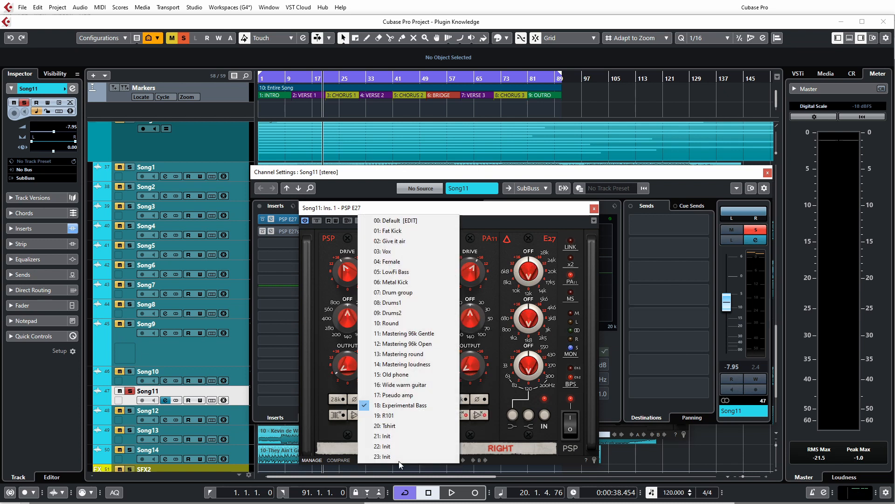
pyautogui.click(398, 394)
pyautogui.press('space')
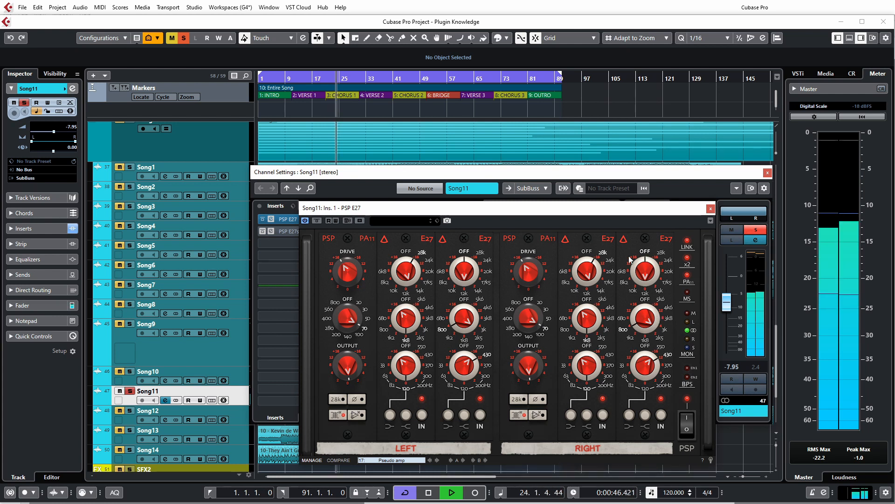
pyautogui.press('space')
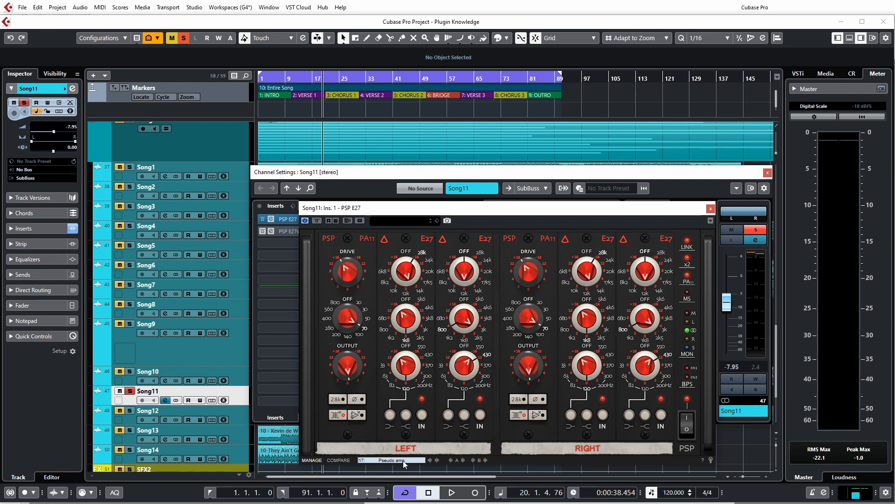
# - Try a higher linked PA11 drive on the Pseudo amp preset during playback and restore the preset's original drive
pyautogui.press('space')
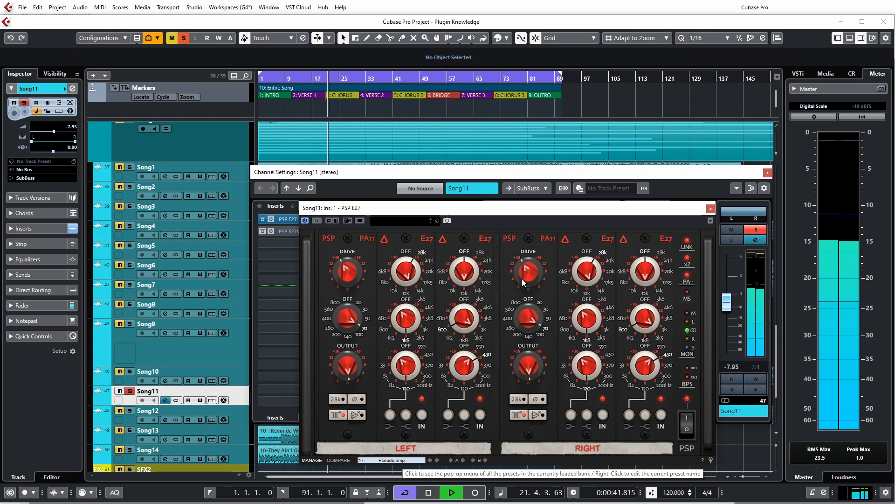
pyautogui.moveTo(522, 279); pyautogui.dragTo(524, 283)
pyautogui.moveTo(530, 320); pyautogui.dragTo(552, 387)
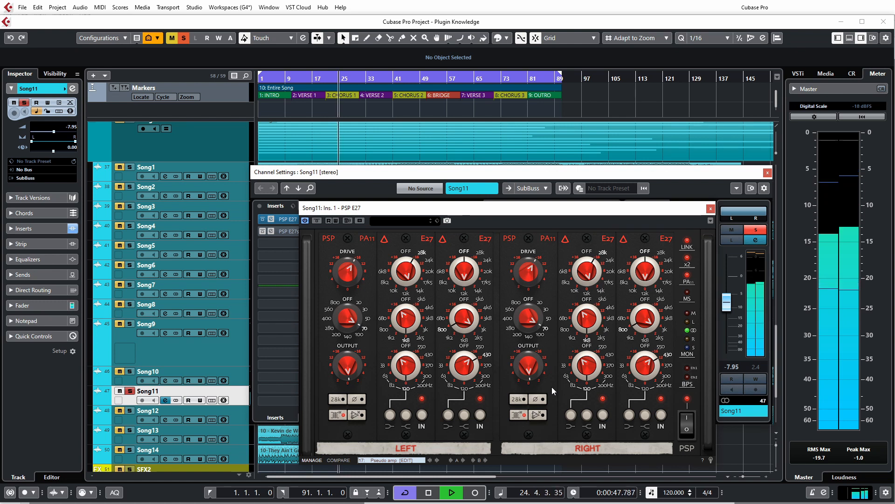
pyautogui.doubleClick(531, 272)
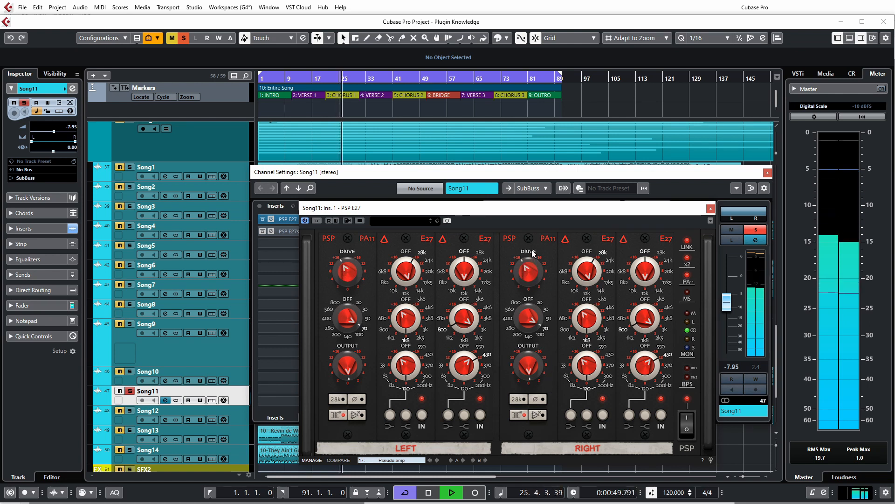
pyautogui.press('space')
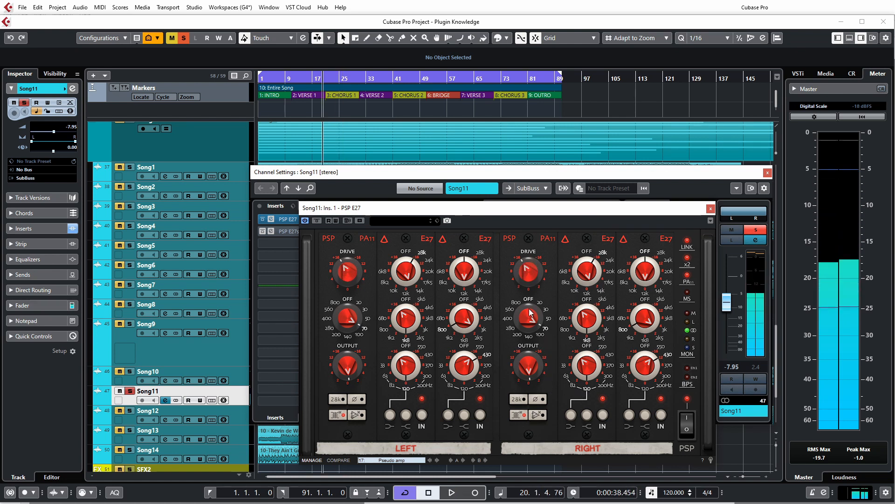